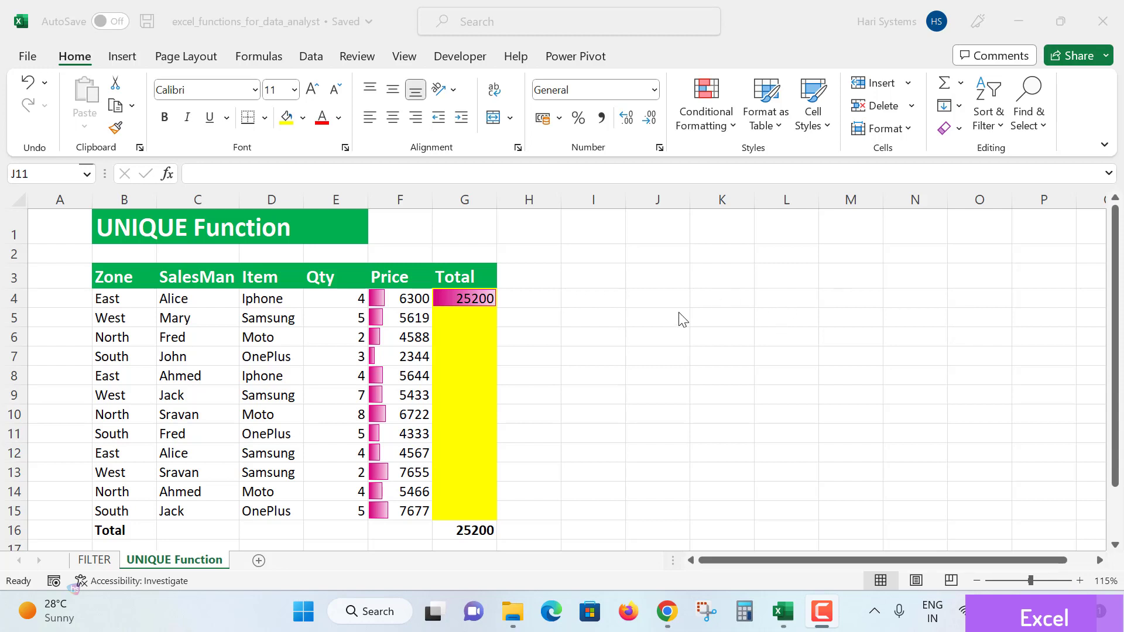
# - Inspect the Total formula in G4 and the Qty and Price cells it multiplies
pyautogui.click(263, 336)
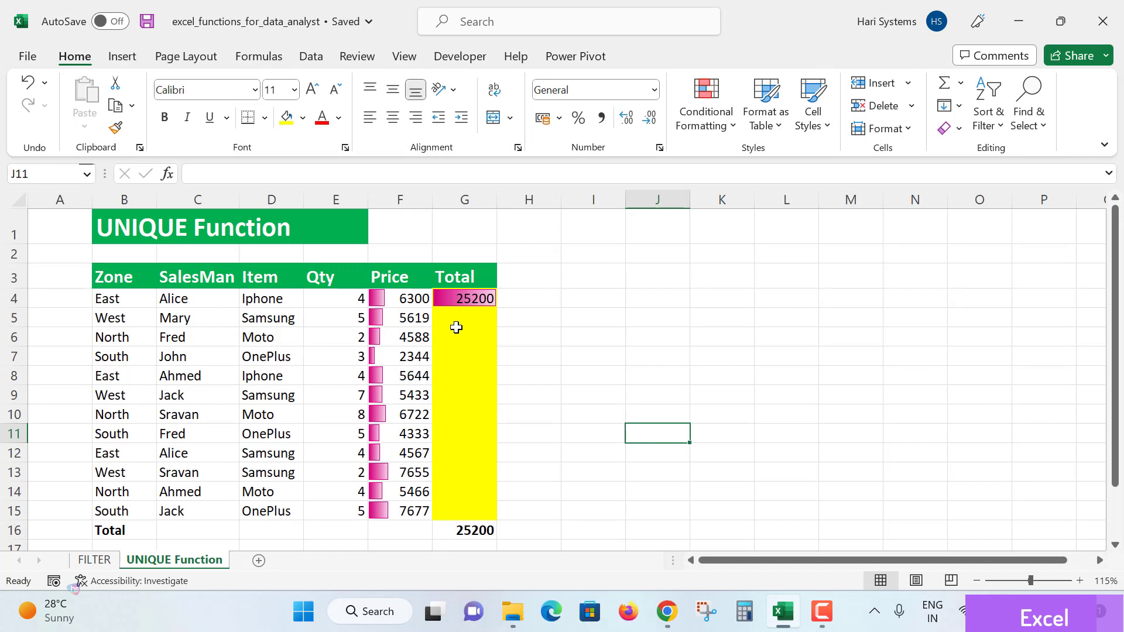
pyautogui.click(472, 298)
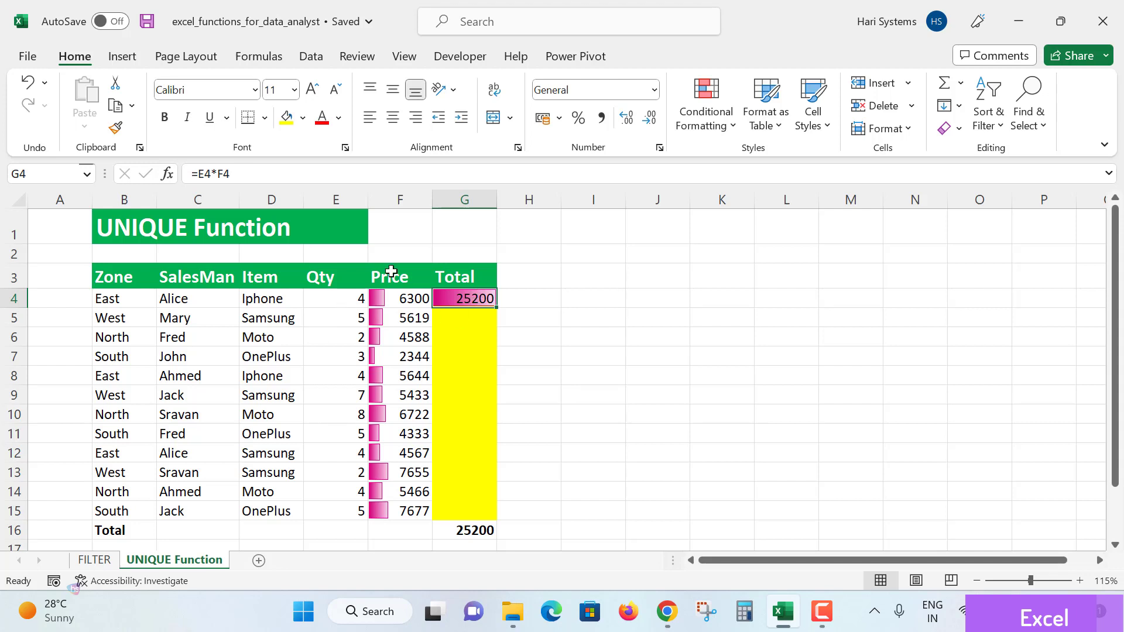
pyautogui.click(367, 305)
pyautogui.click(409, 295)
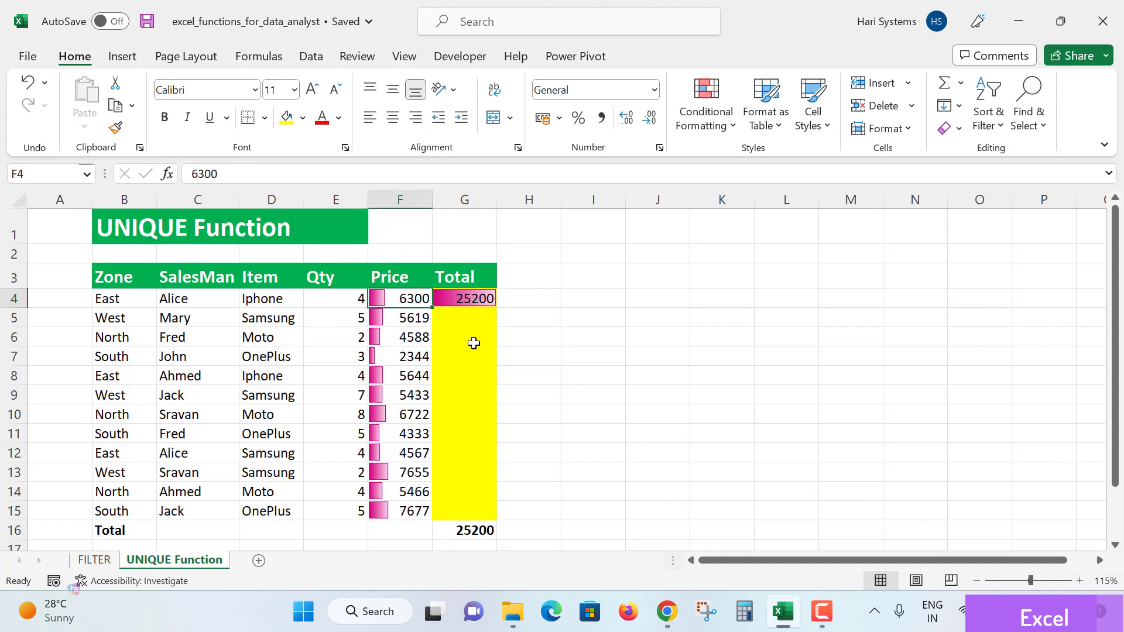
pyautogui.click(468, 297)
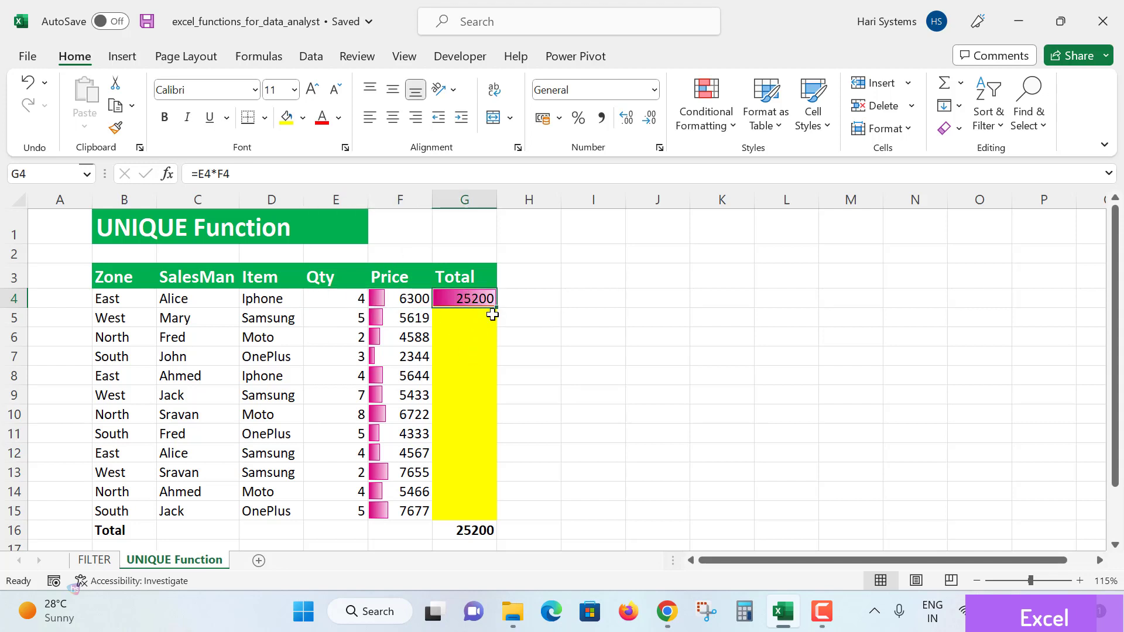
pyautogui.tripleClick(241, 175)
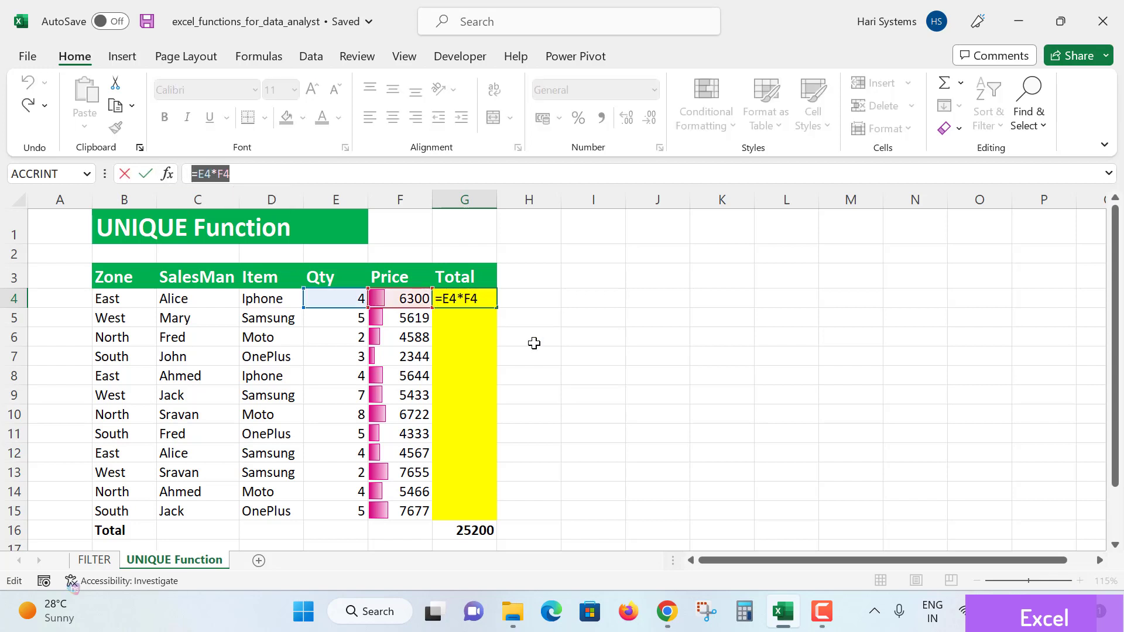
pyautogui.click(471, 337)
pyautogui.press('Escape')
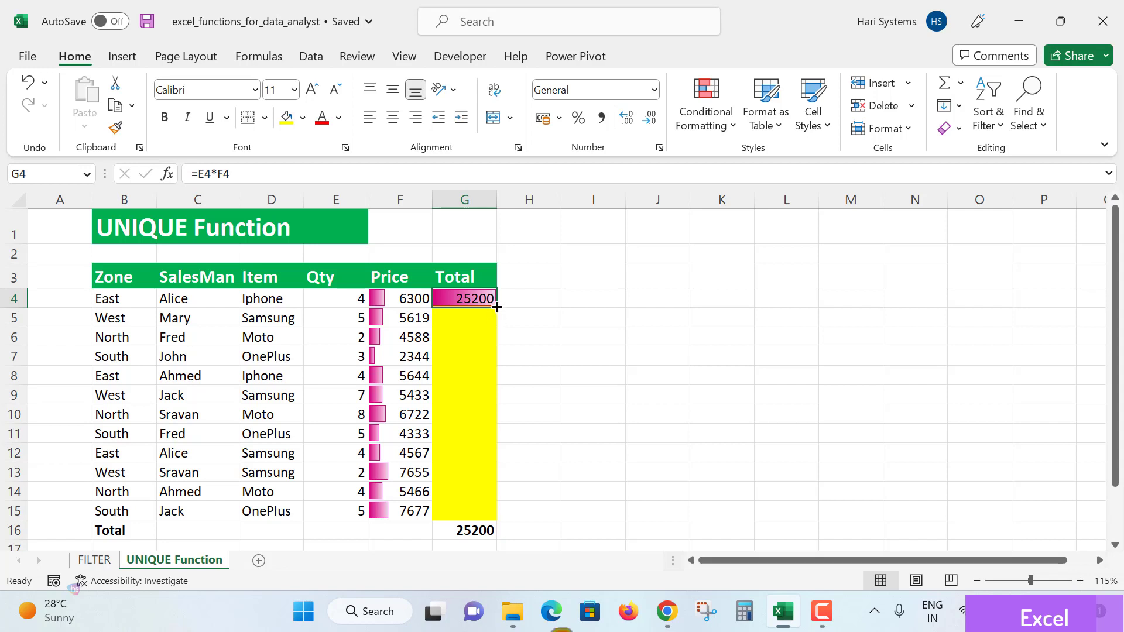
# - Fill the Total formula from G4 down through G15 and save the workbook
pyautogui.doubleClick(497, 307)
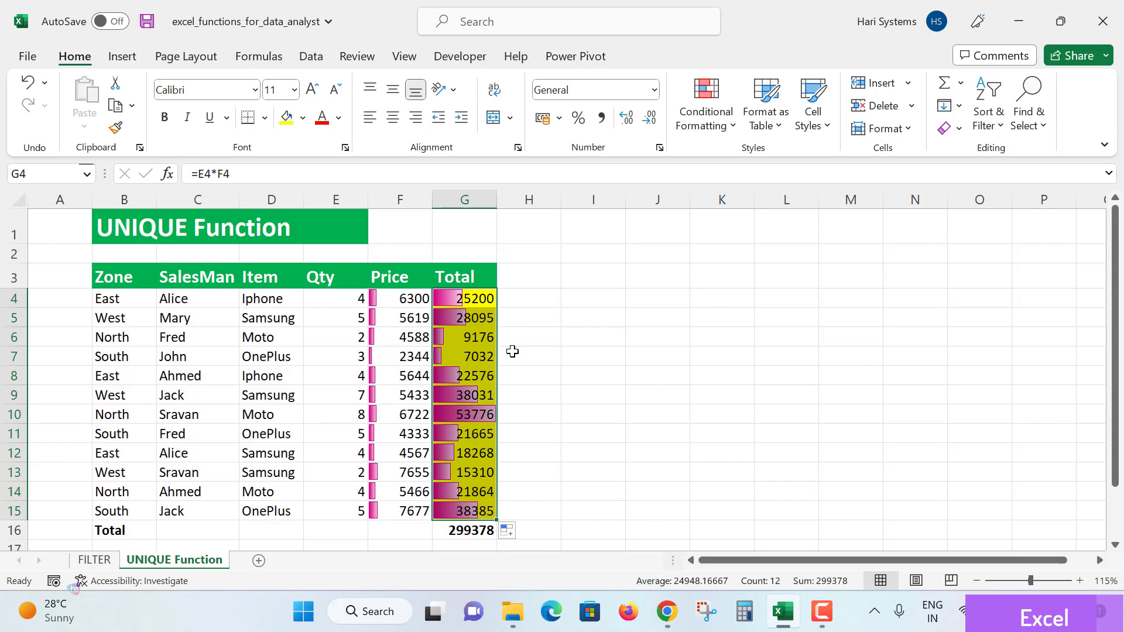
pyautogui.click(521, 341)
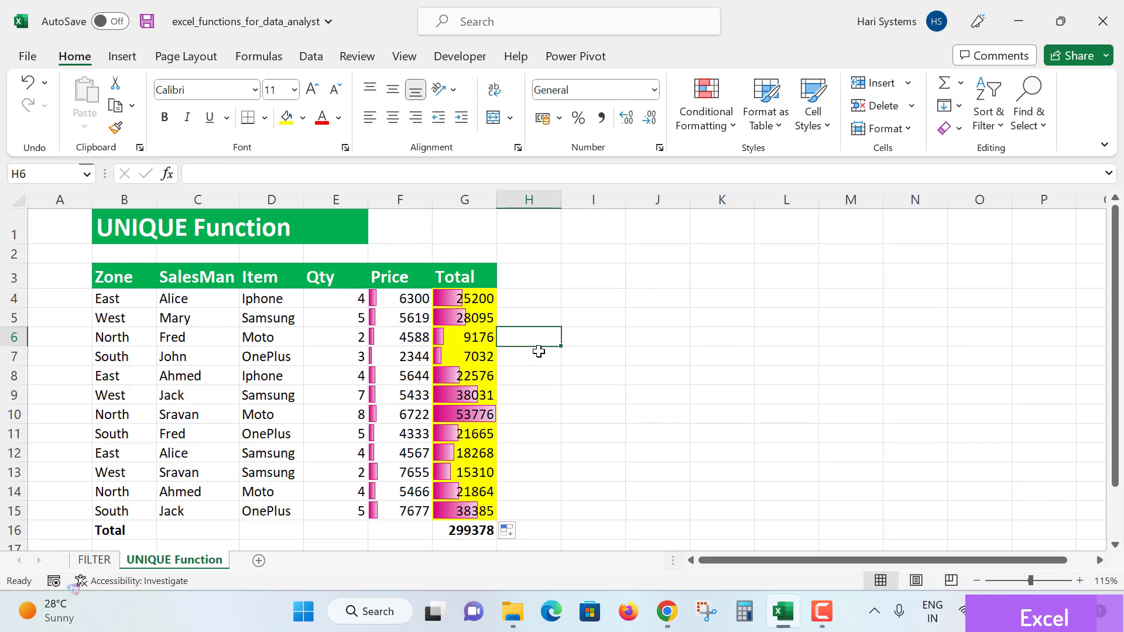
pyautogui.click(563, 321)
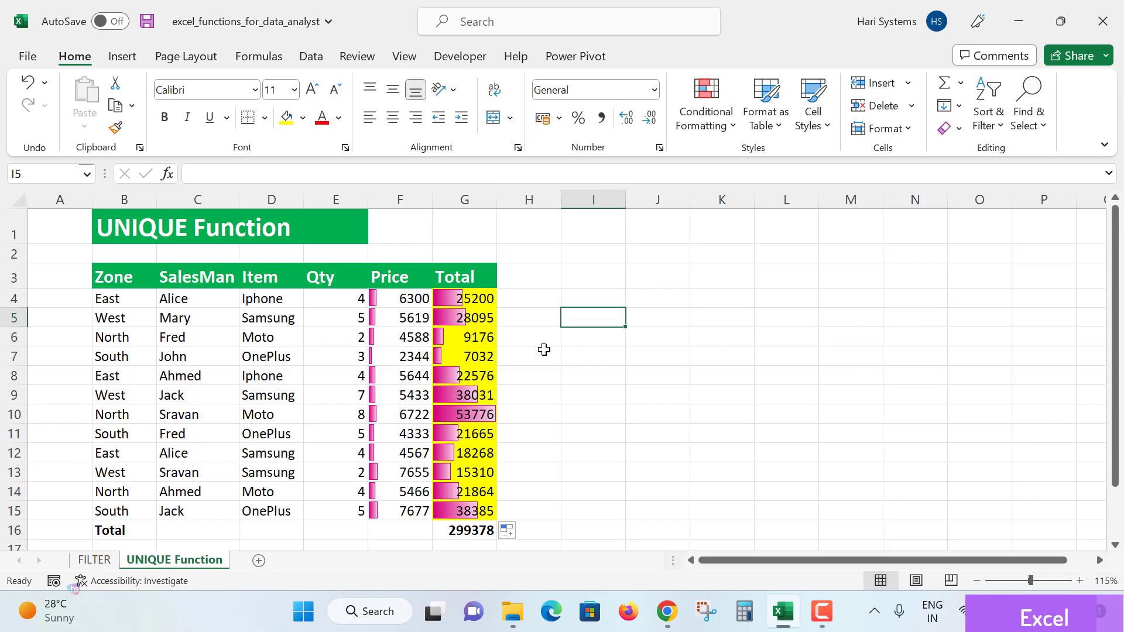
pyautogui.hotkey('ctrl', 's')
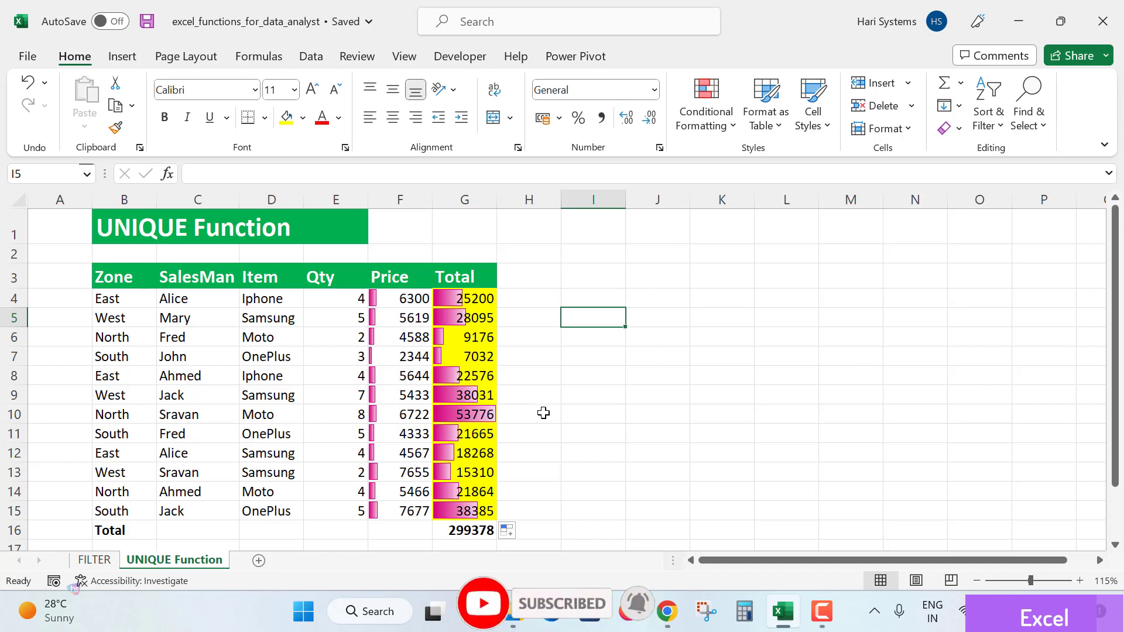
# - Examine the SalesMan column and the empty result cells below Distinct, Unique and Multiple Columns
pyautogui.scroll(-1, 543, 404)
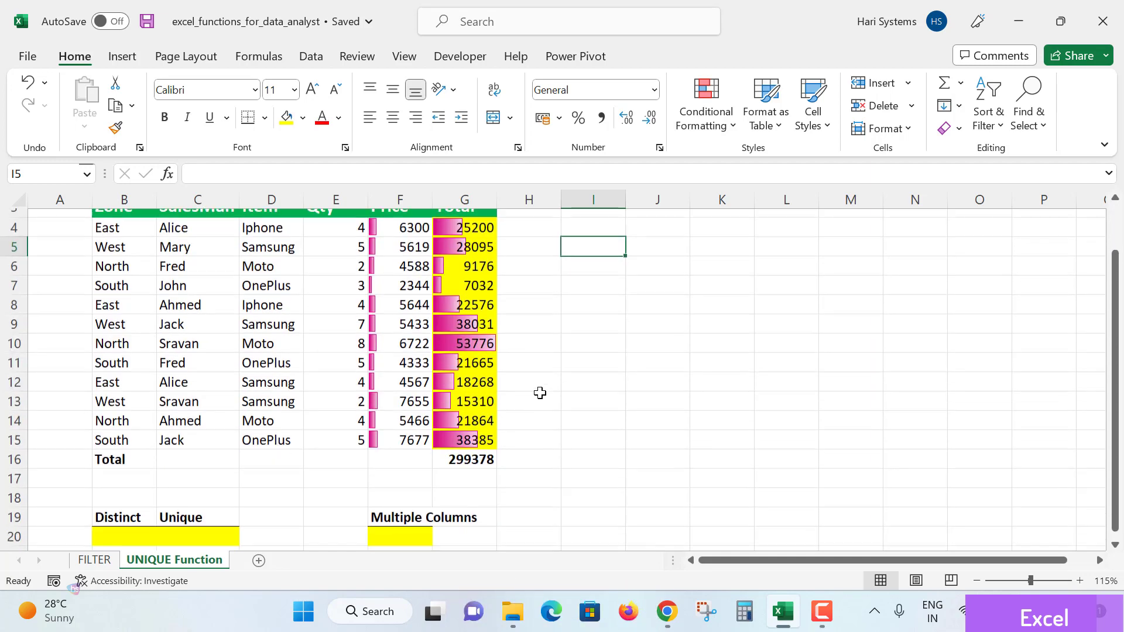
pyautogui.scroll(1, 541, 394)
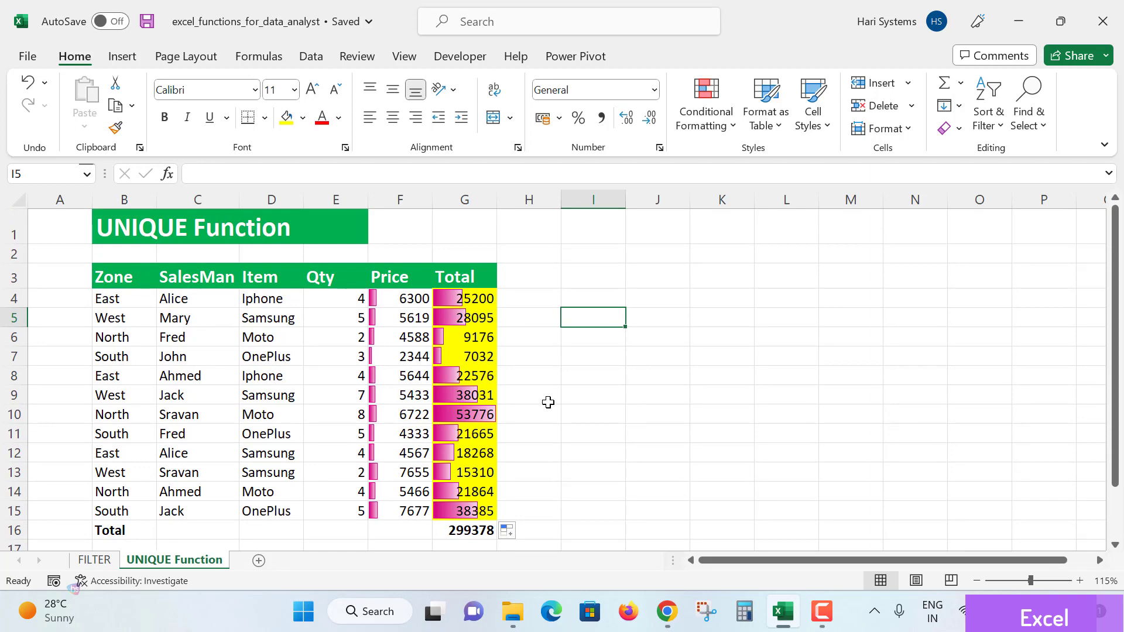
pyautogui.scroll(-2, 551, 401)
pyautogui.scroll(-1, 553, 393)
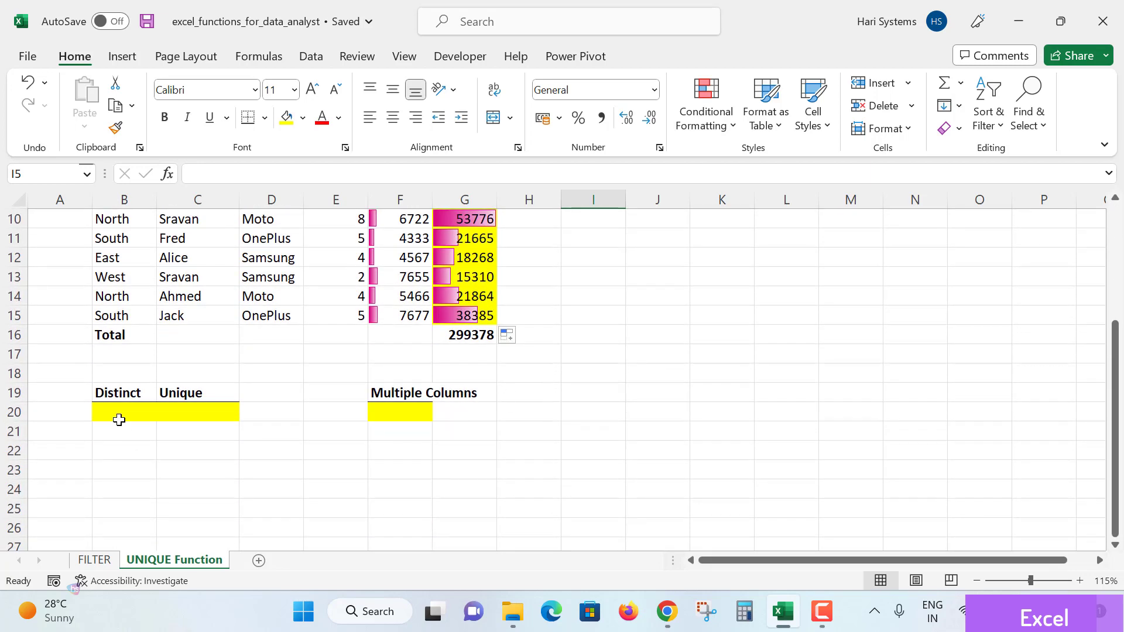
pyautogui.click(119, 417)
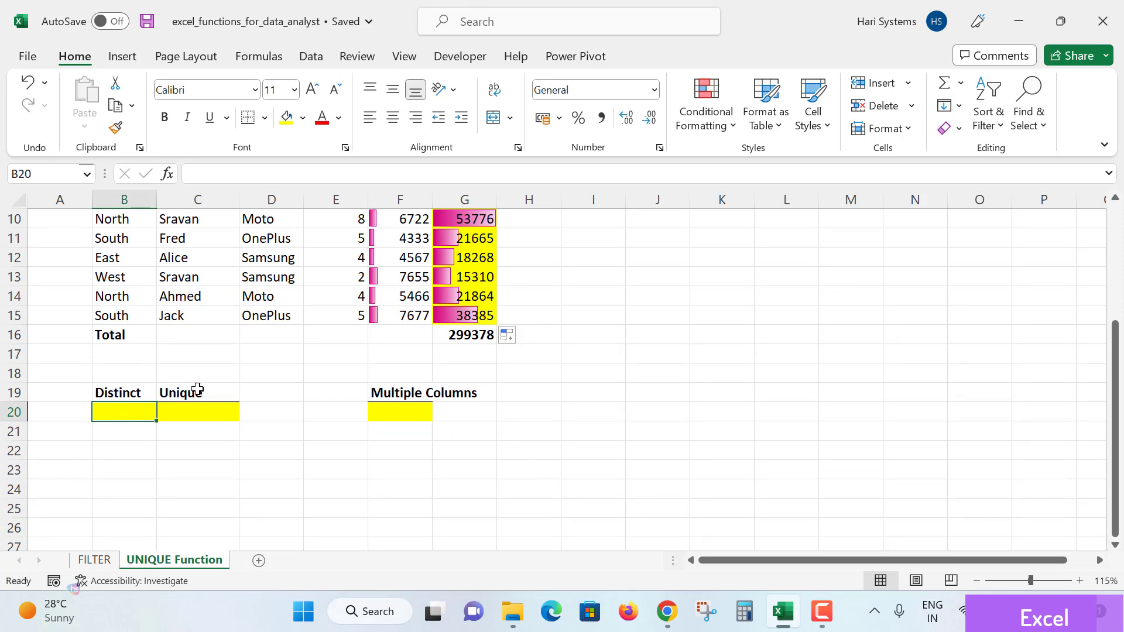
pyautogui.scroll(3, 202, 363)
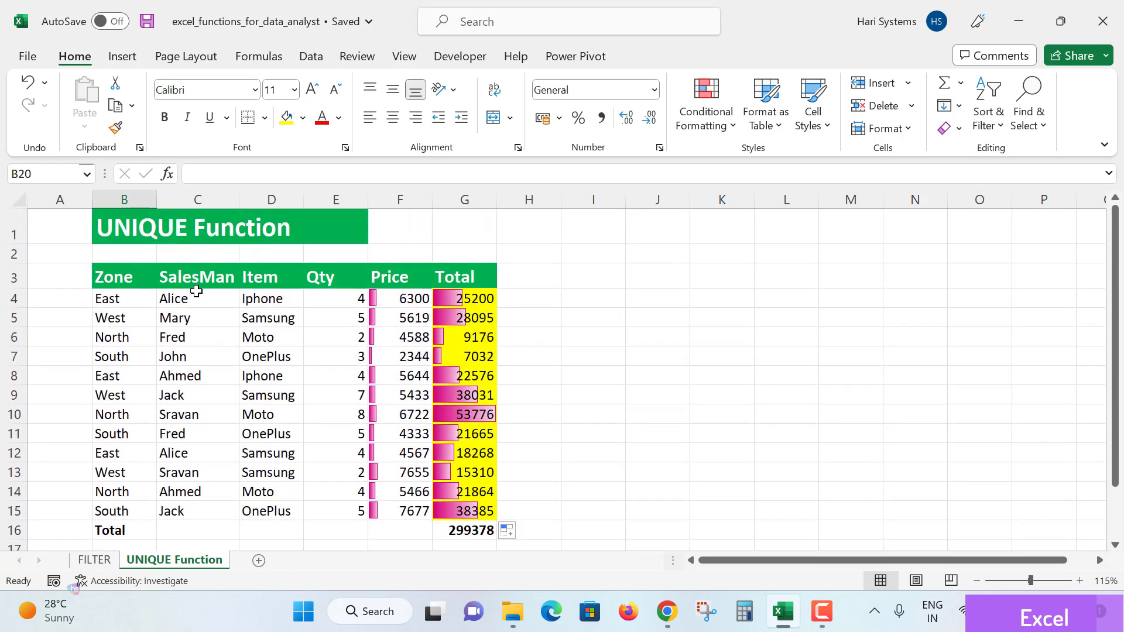
pyautogui.click(194, 294)
pyautogui.click(191, 492)
pyautogui.scroll(-2, 213, 459)
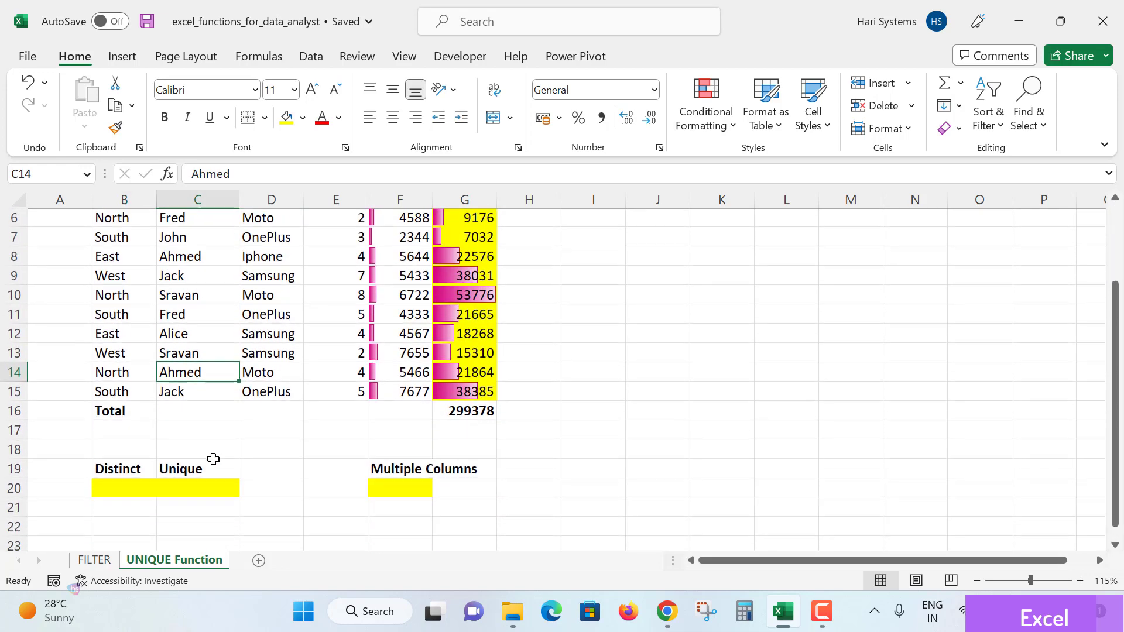
pyautogui.click(195, 469)
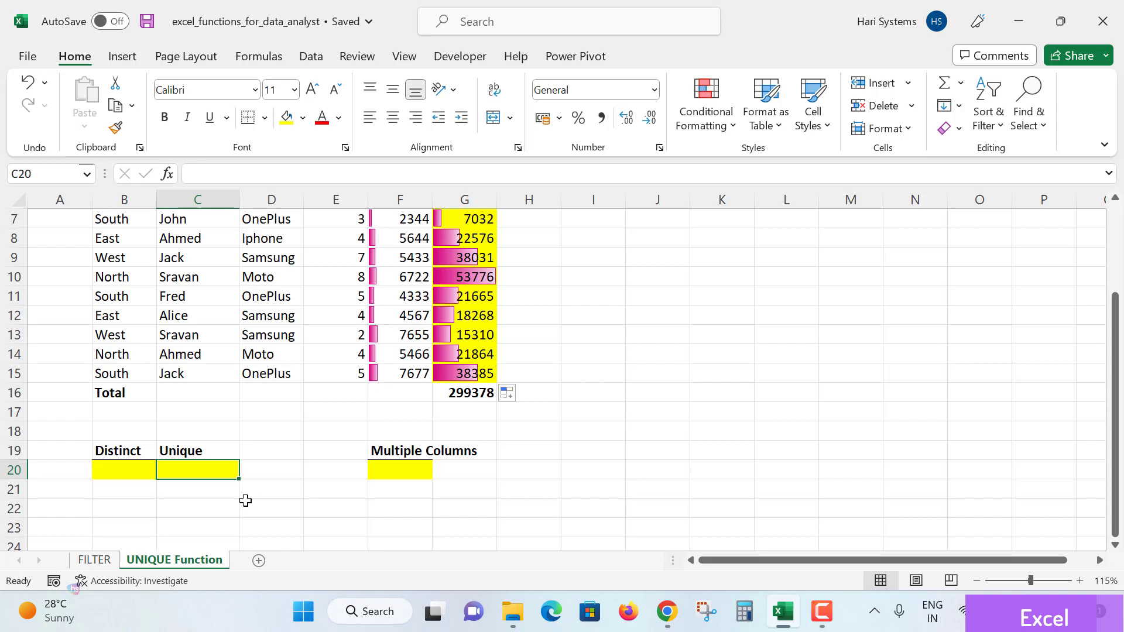
pyautogui.click(393, 474)
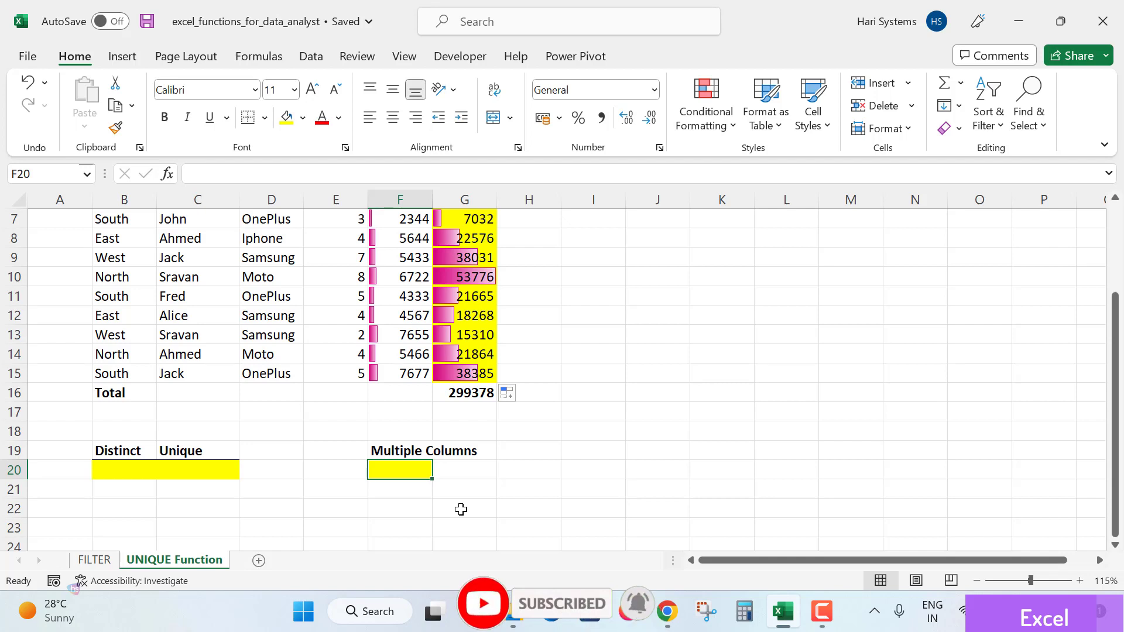
# - Begin a UNIQUE function formula in cell B20 under the Distinct heading
pyautogui.click(135, 469)
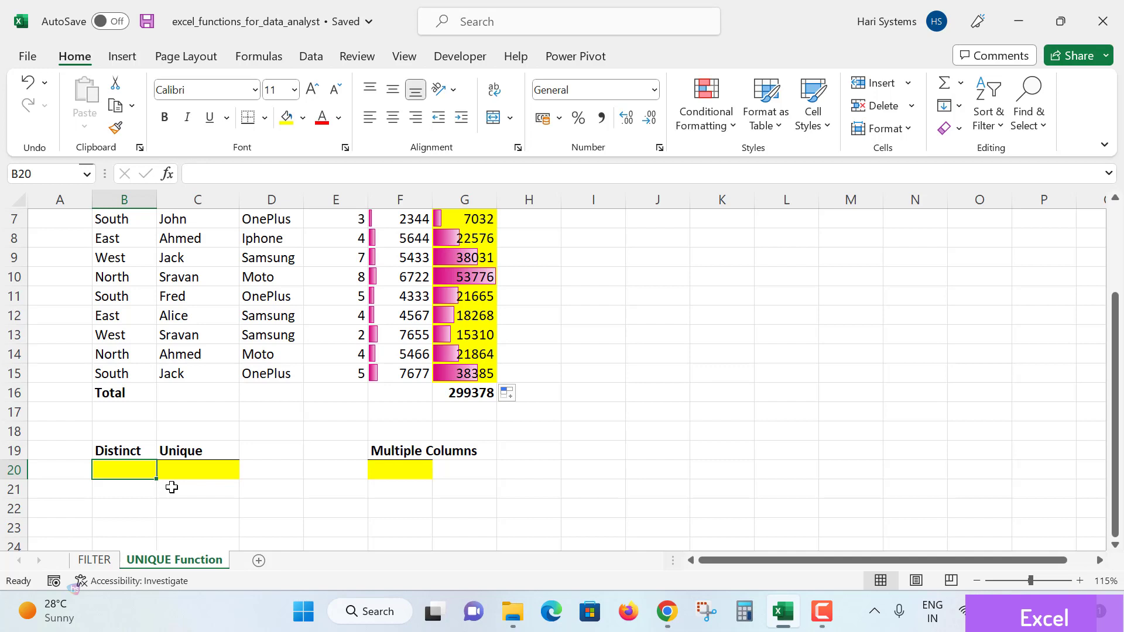
pyautogui.write('=')
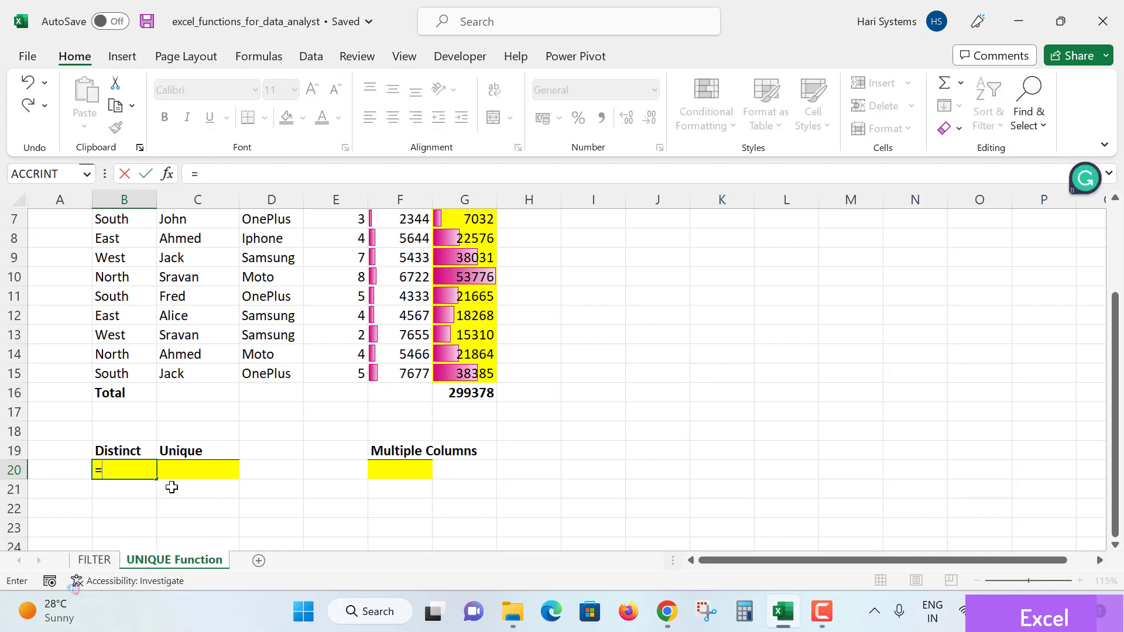
pyautogui.moveTo(93, 469); pyautogui.dragTo(112, 483)
pyautogui.click(129, 470)
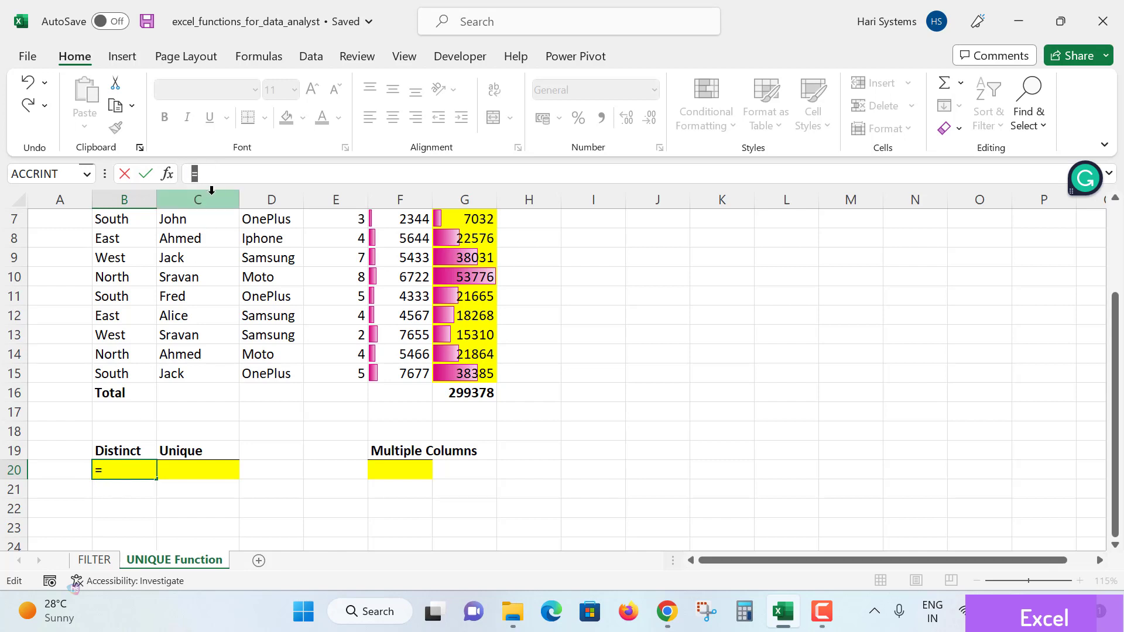
pyautogui.click(129, 468)
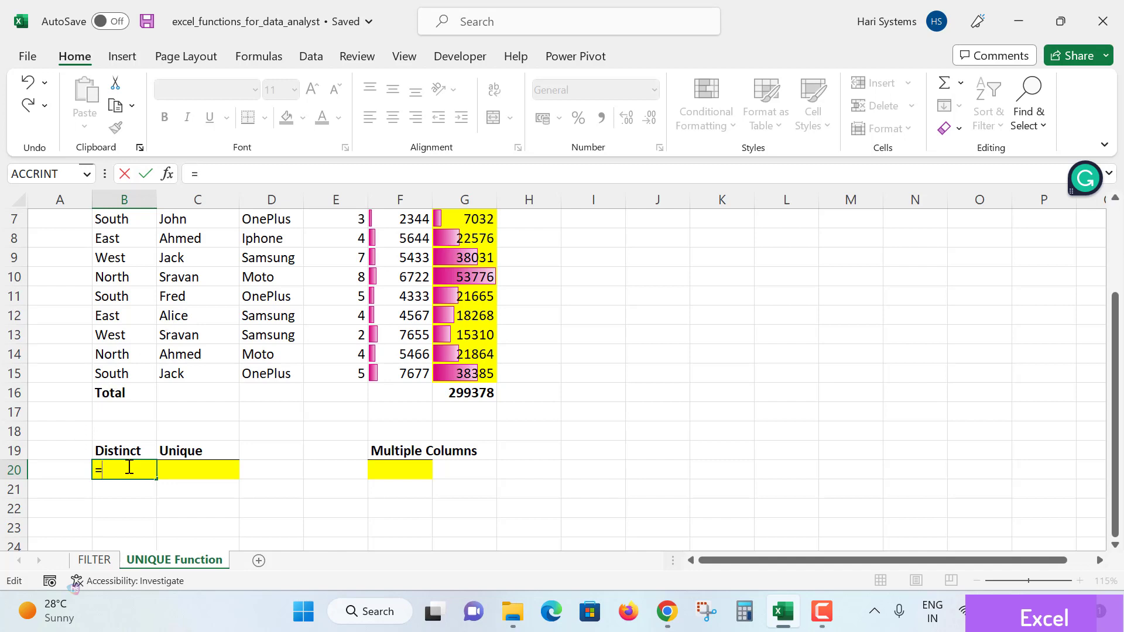
pyautogui.write('UNIQ')
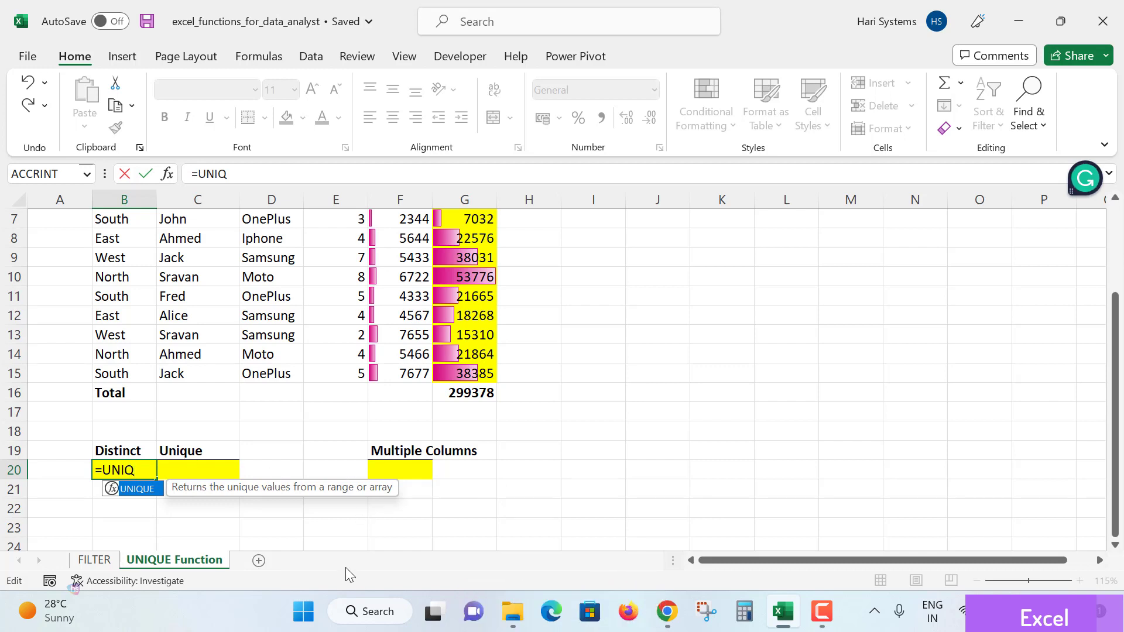
pyautogui.press('Tab')
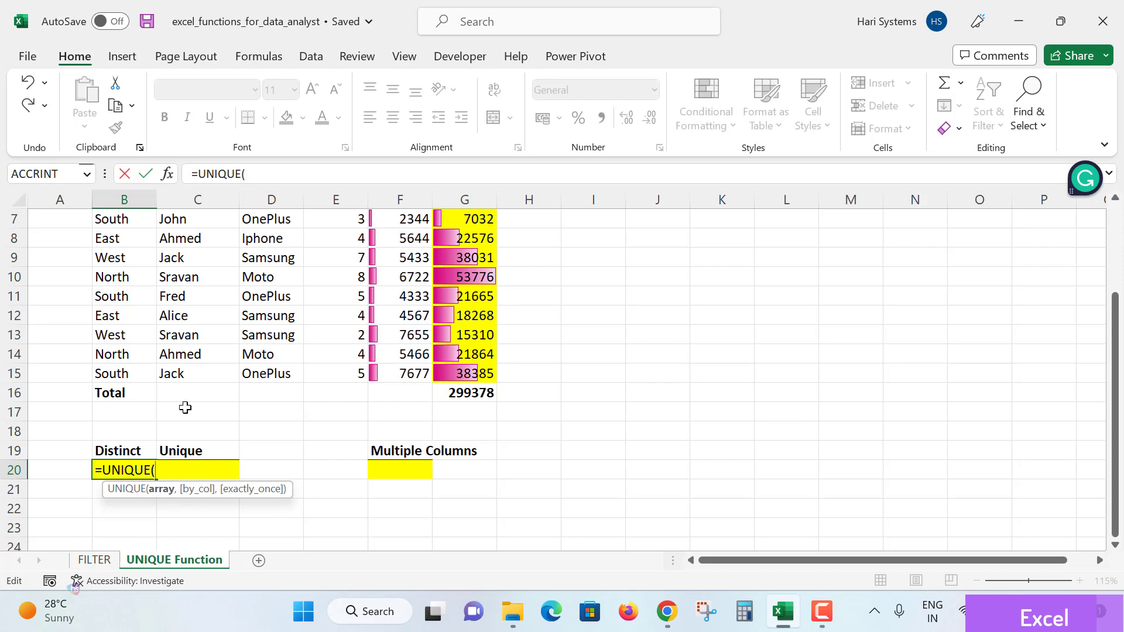
# - Supply the SalesMan range C4:C15 as the UNIQUE array and complete the formula as =UNIQUE(C4:C15)
pyautogui.scroll(1, 183, 406)
pyautogui.scroll(1, 175, 234)
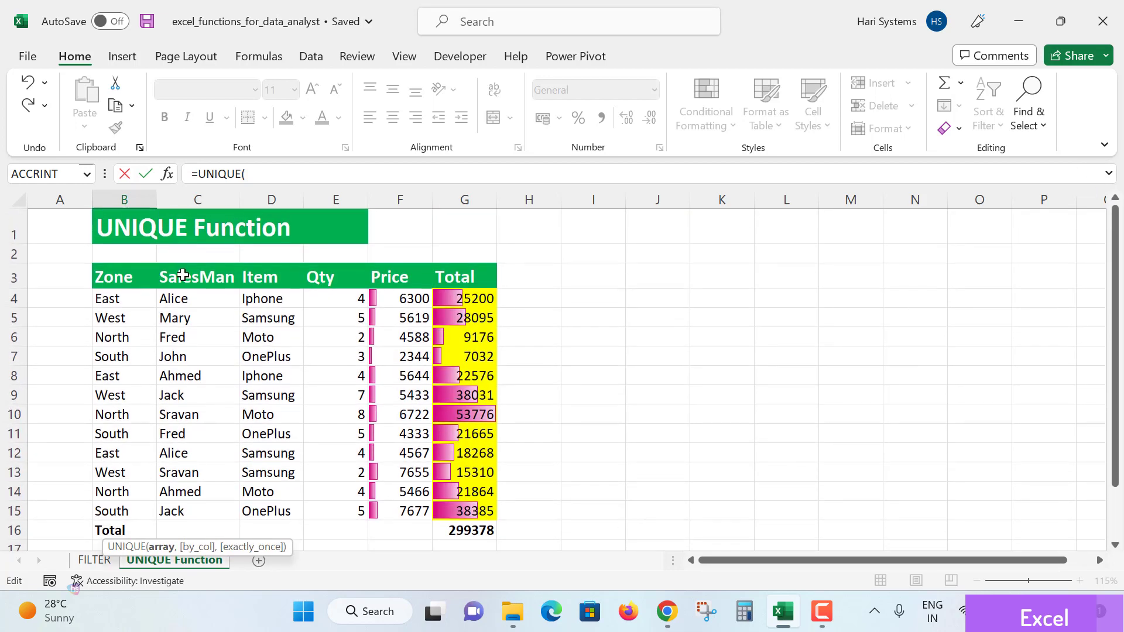
pyautogui.scroll(-1, 199, 293)
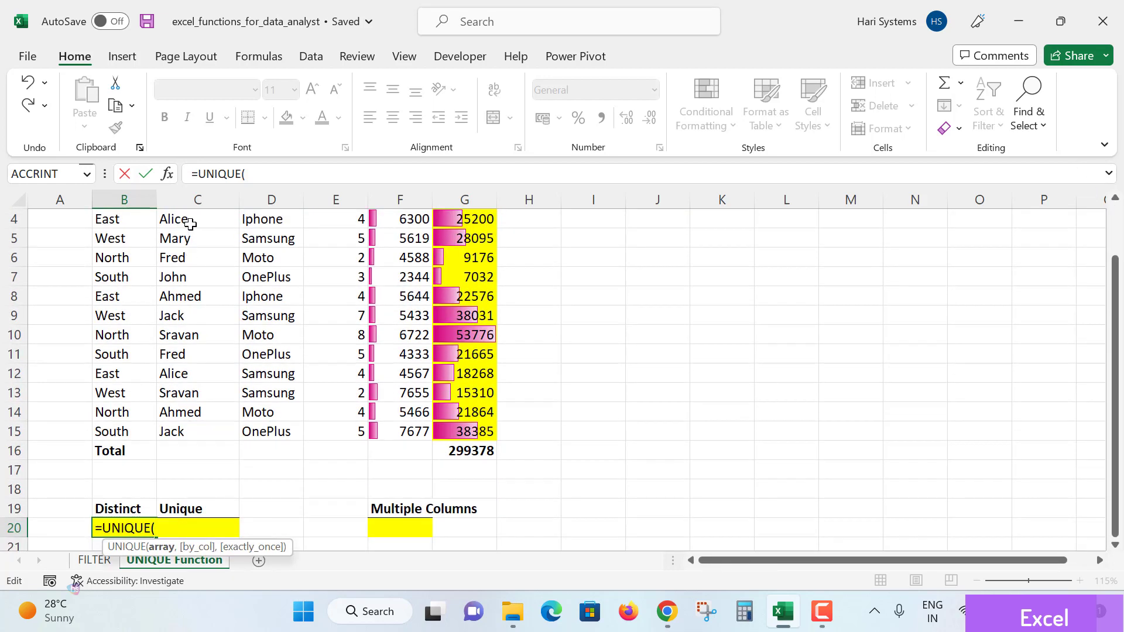
pyautogui.click(191, 221)
pyautogui.scroll(1, 202, 319)
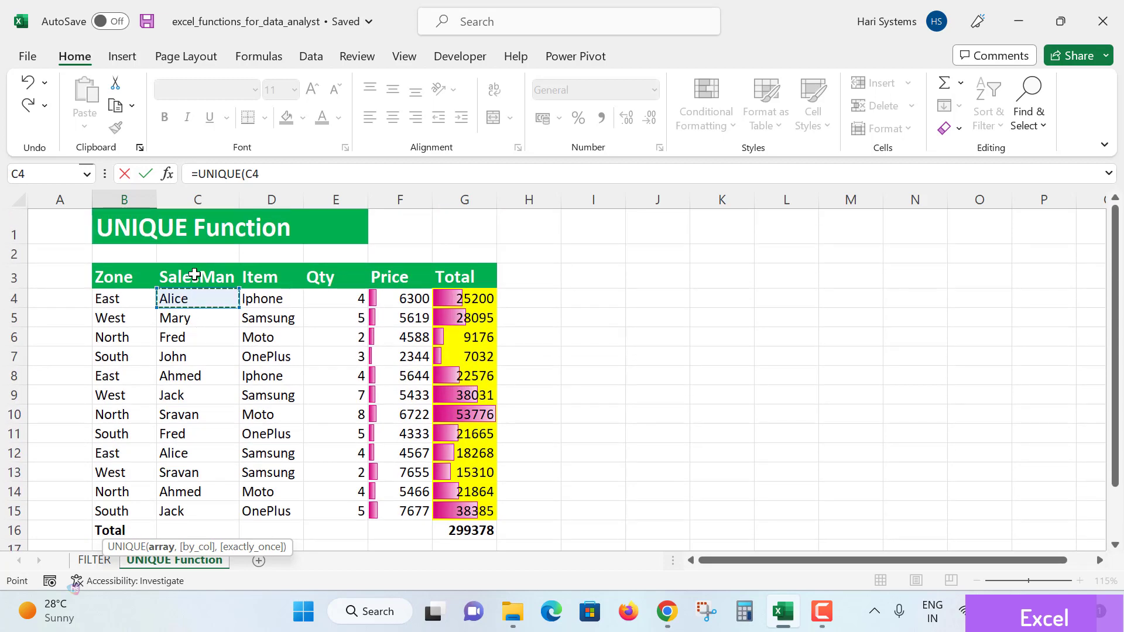
pyautogui.scroll(-1, 227, 366)
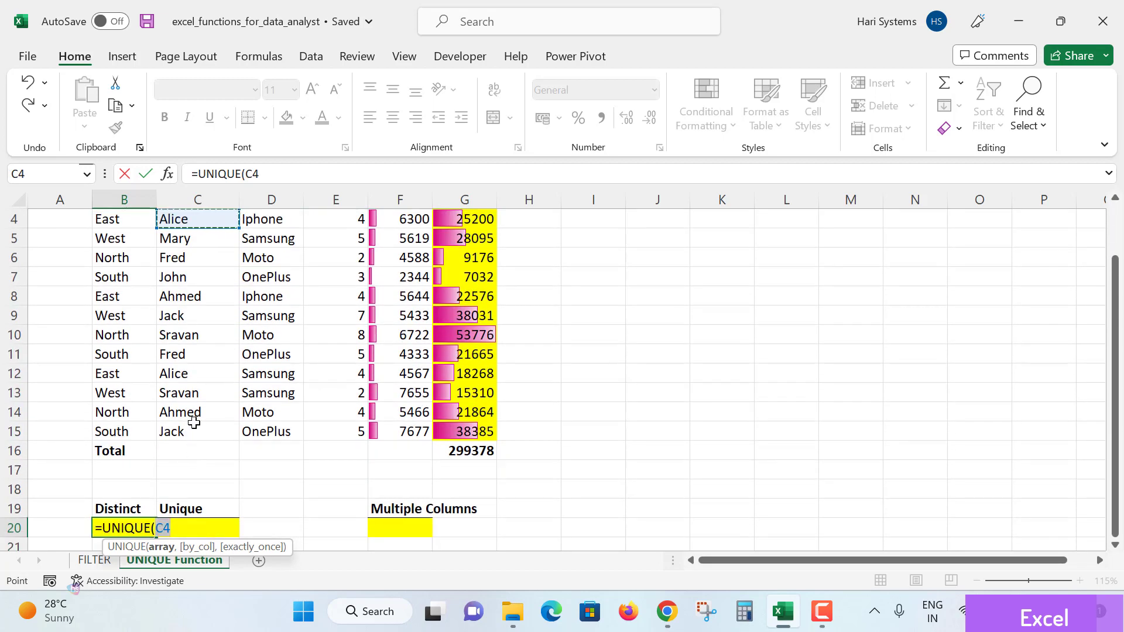
pyautogui.scroll(1, 194, 422)
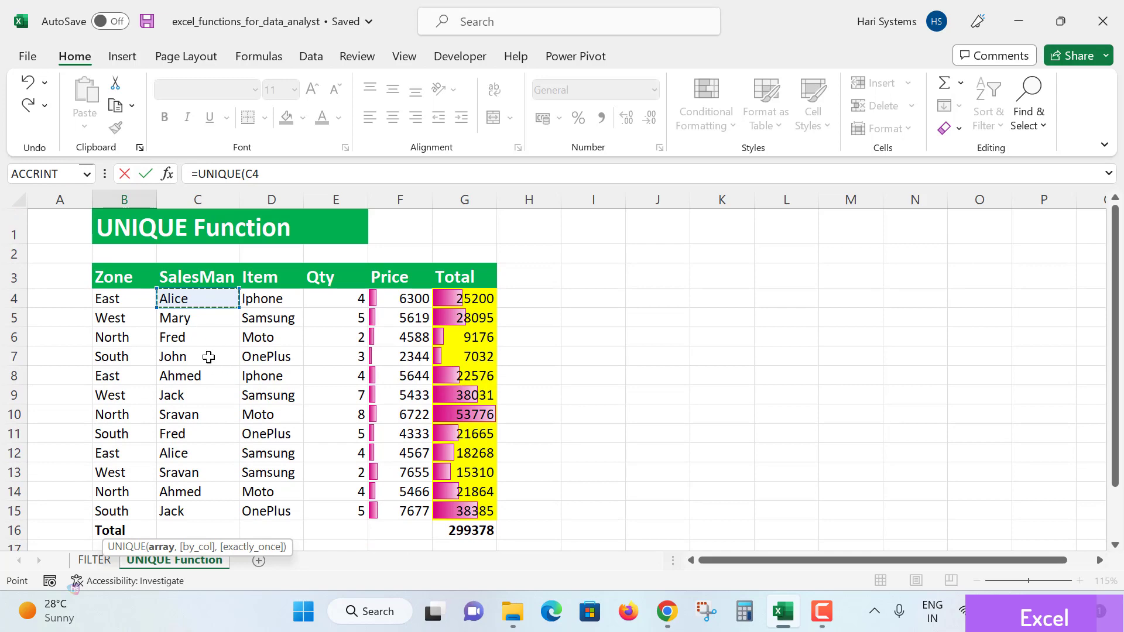
pyautogui.scroll(-1, 210, 357)
pyautogui.hotkey('ctrl', 'shift', 'Down')
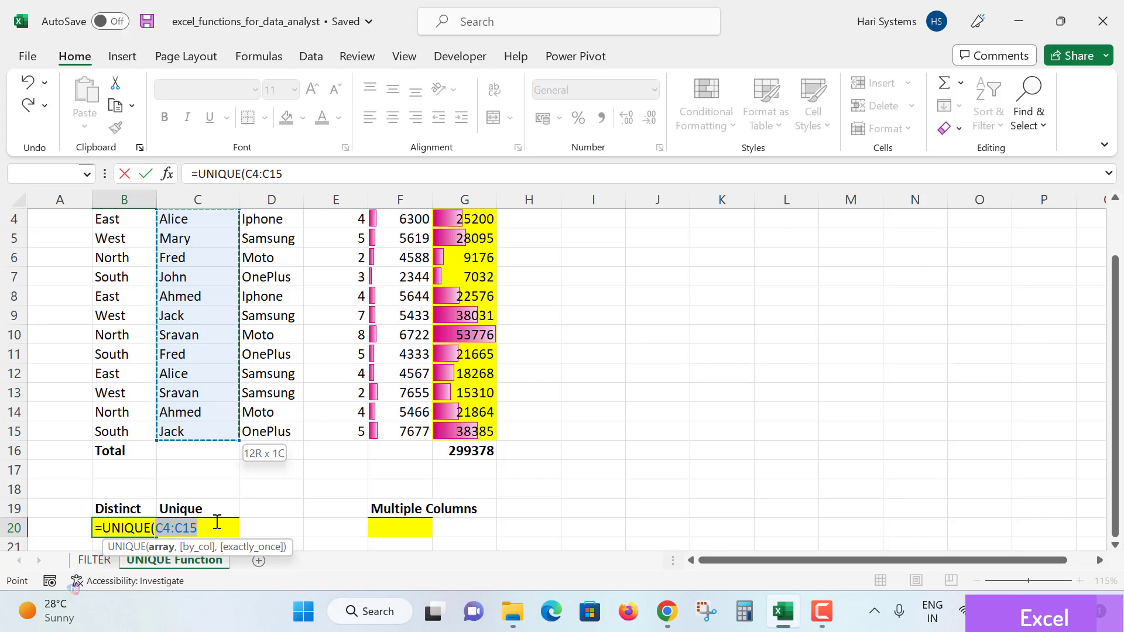
pyautogui.write(')')
pyautogui.press('Return')
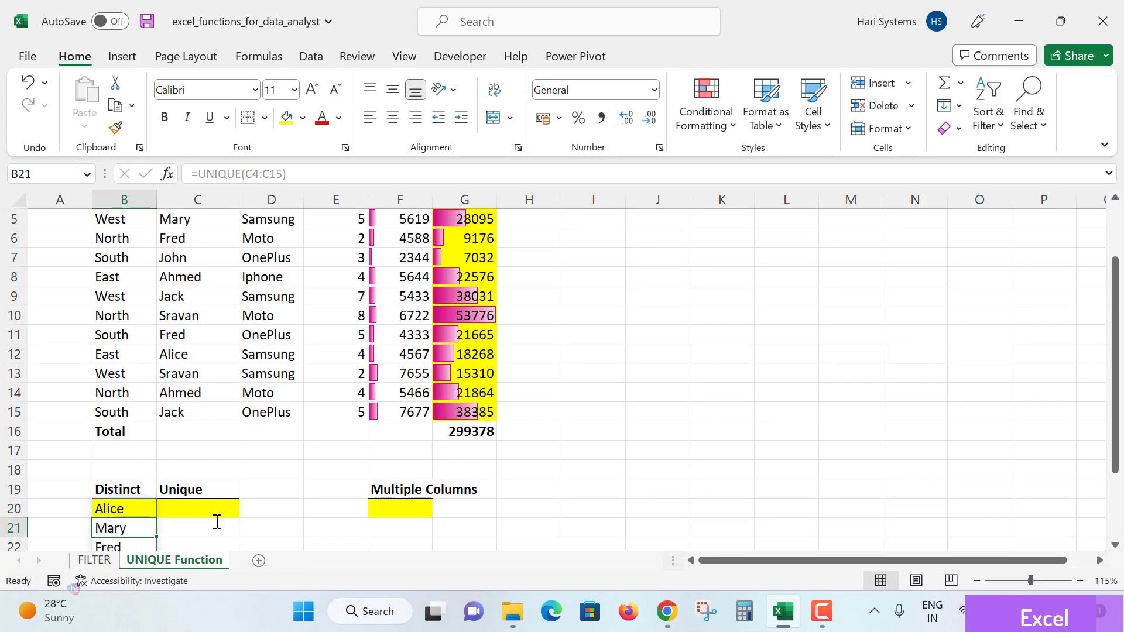
# - Examine each name in the spilled Distinct results in B20:B26
pyautogui.scroll(-2, 220, 512)
pyautogui.click(110, 392)
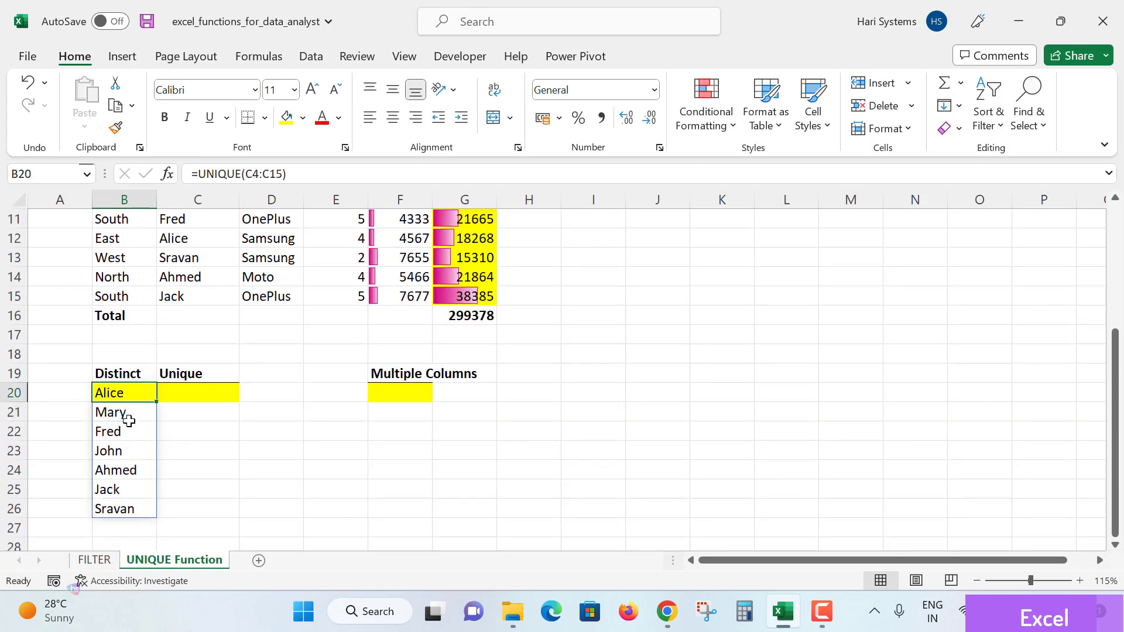
pyautogui.click(131, 417)
pyautogui.click(138, 434)
pyautogui.click(141, 452)
pyautogui.click(143, 472)
pyautogui.click(133, 490)
pyautogui.click(128, 509)
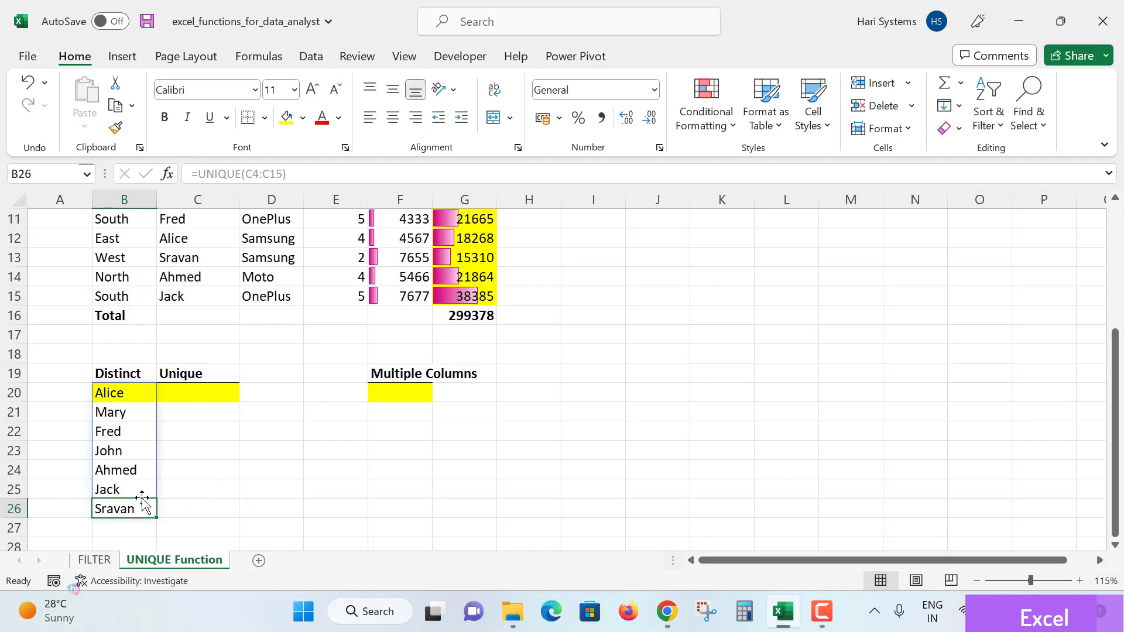
# - Compare the first SalesMan entries and their repeats in C4:C15 with the Distinct results starting in B20
pyautogui.scroll(1, 145, 426)
pyautogui.scroll(2, 128, 464)
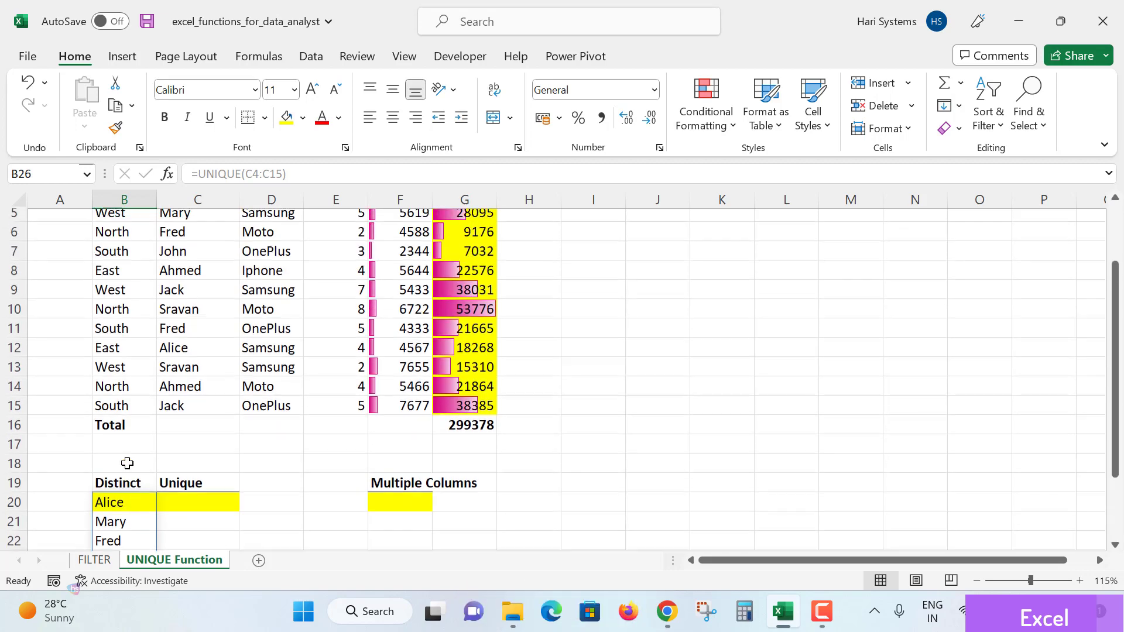
pyautogui.click(176, 263)
pyautogui.click(188, 287)
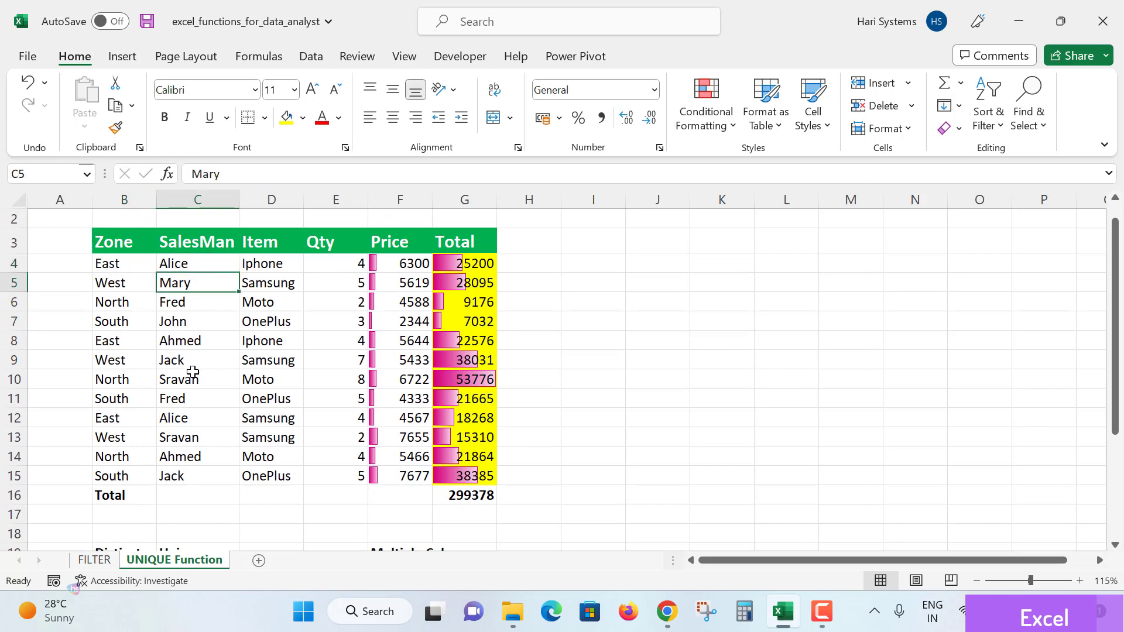
pyautogui.click(188, 418)
pyautogui.click(183, 265)
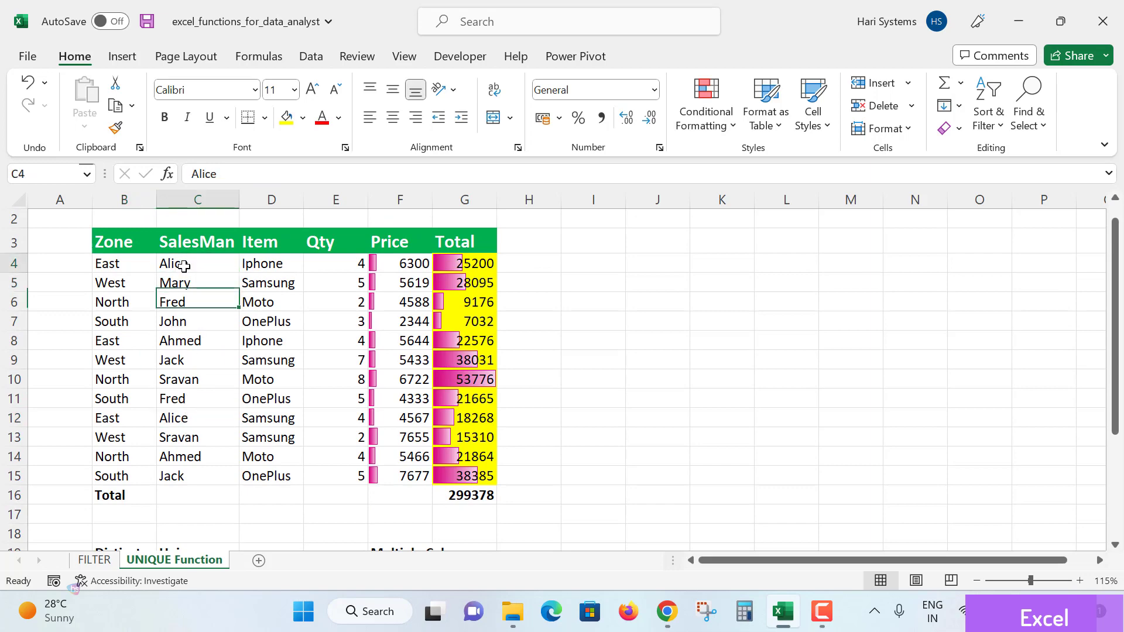
pyautogui.scroll(-3, 202, 397)
pyautogui.click(111, 397)
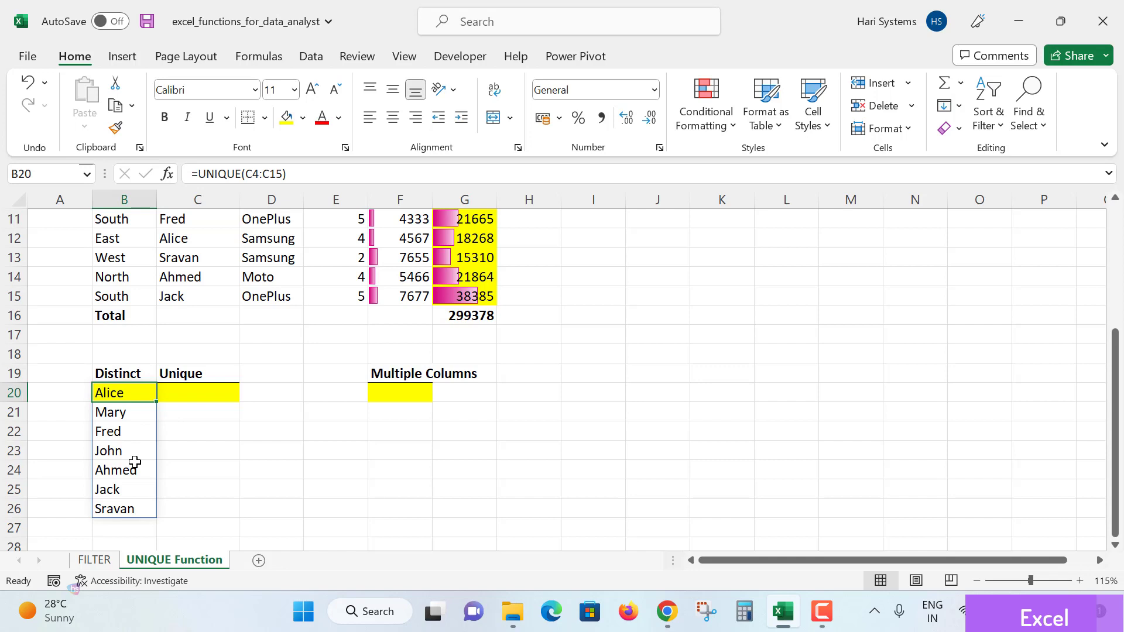
# - Inspect the SalesMan column C4:C15 to see which names occur more than once
pyautogui.scroll(2, 135, 462)
pyautogui.moveTo(182, 234); pyautogui.dragTo(208, 409)
pyautogui.click(199, 359)
pyautogui.scroll(1, 199, 358)
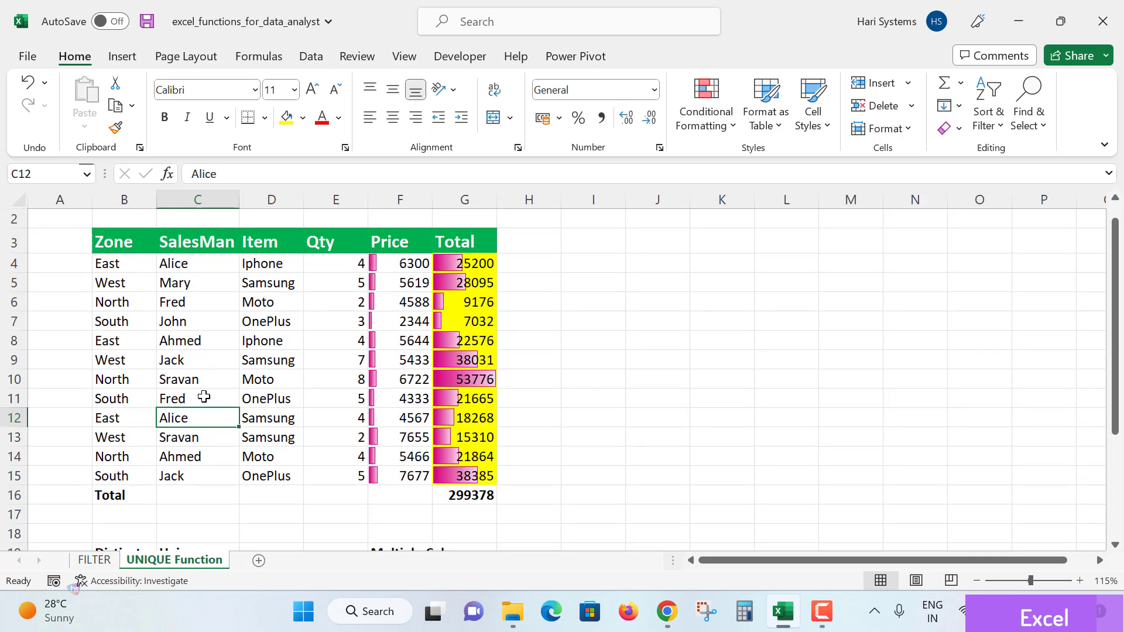
pyautogui.click(176, 266)
pyautogui.click(180, 302)
pyautogui.click(181, 344)
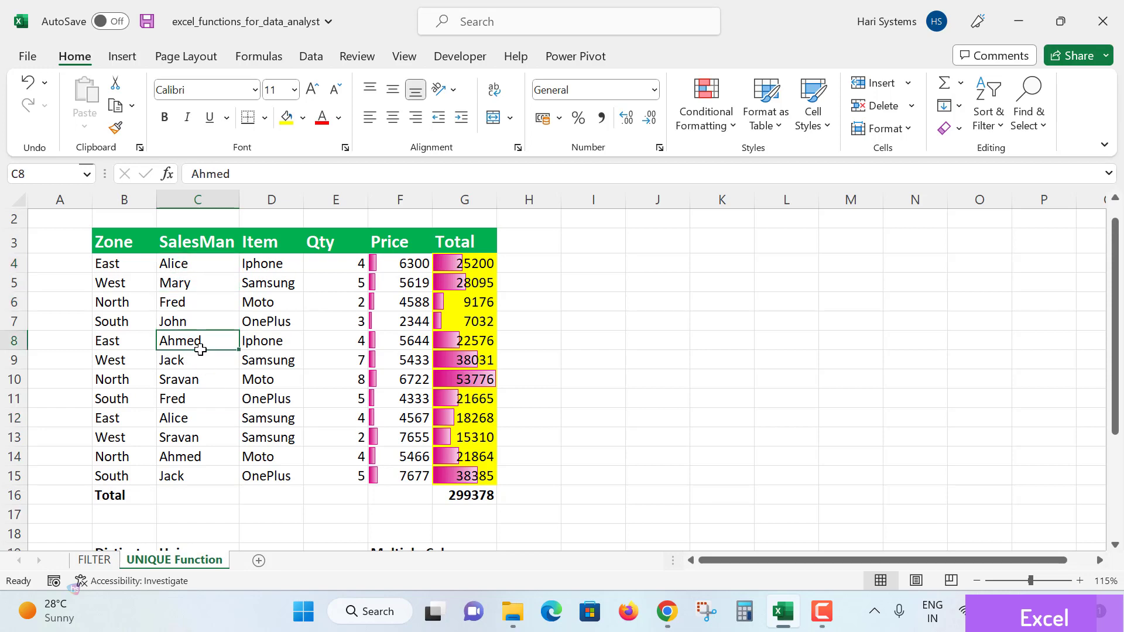
pyautogui.click(185, 270)
pyautogui.click(190, 416)
pyautogui.click(196, 448)
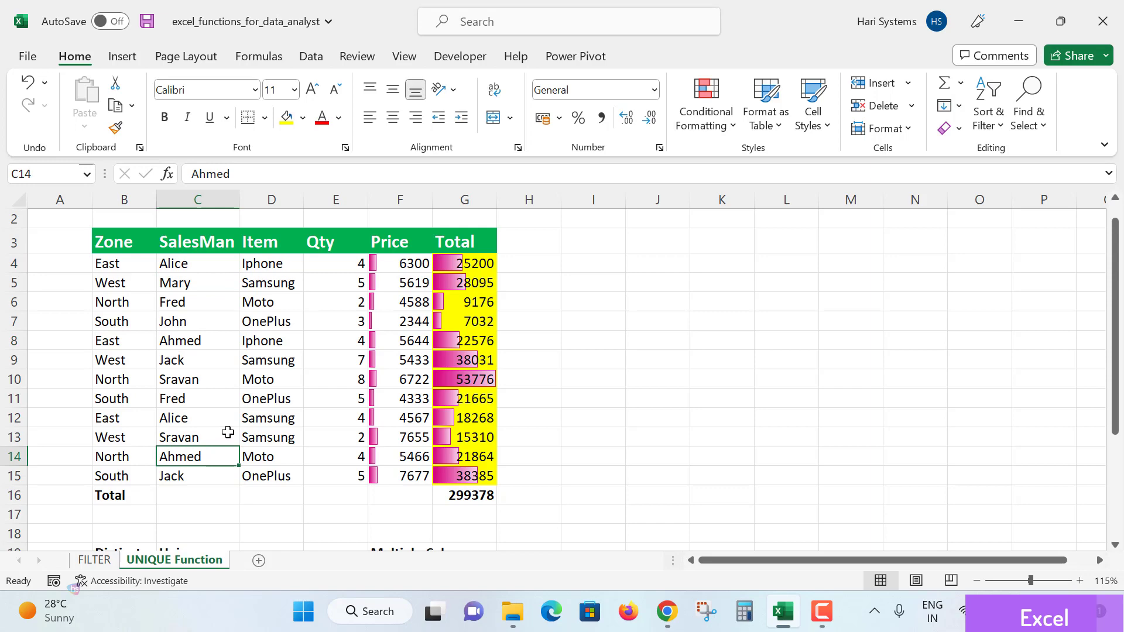
# - Select the empty result cell C20 under the Unique heading
pyautogui.scroll(-3, 234, 451)
pyautogui.click(202, 398)
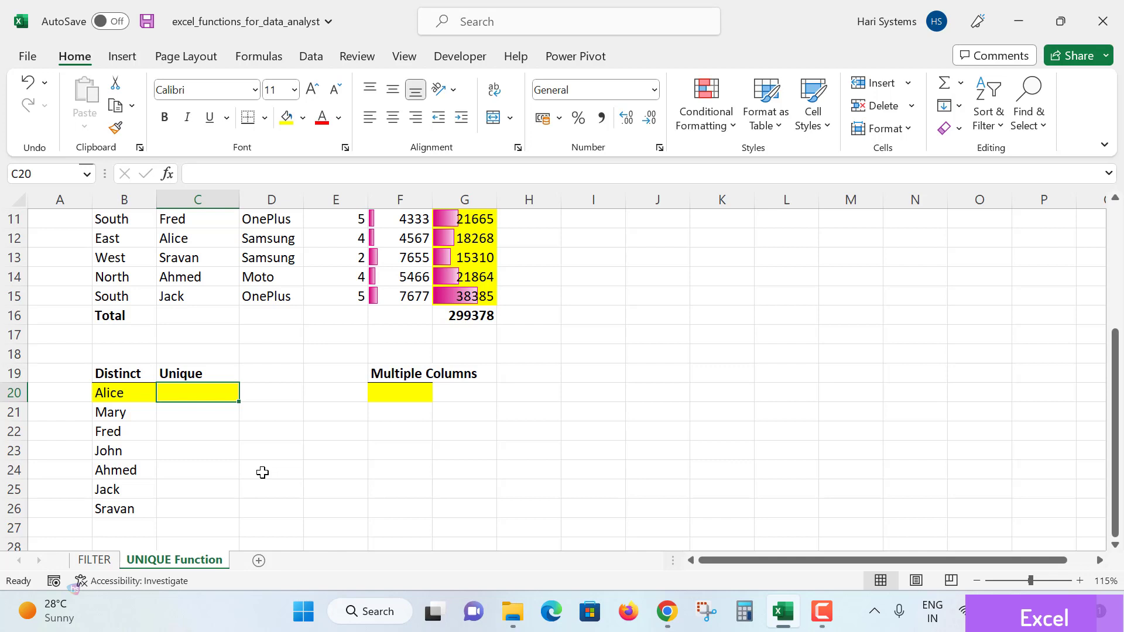
pyautogui.write('=UNI')
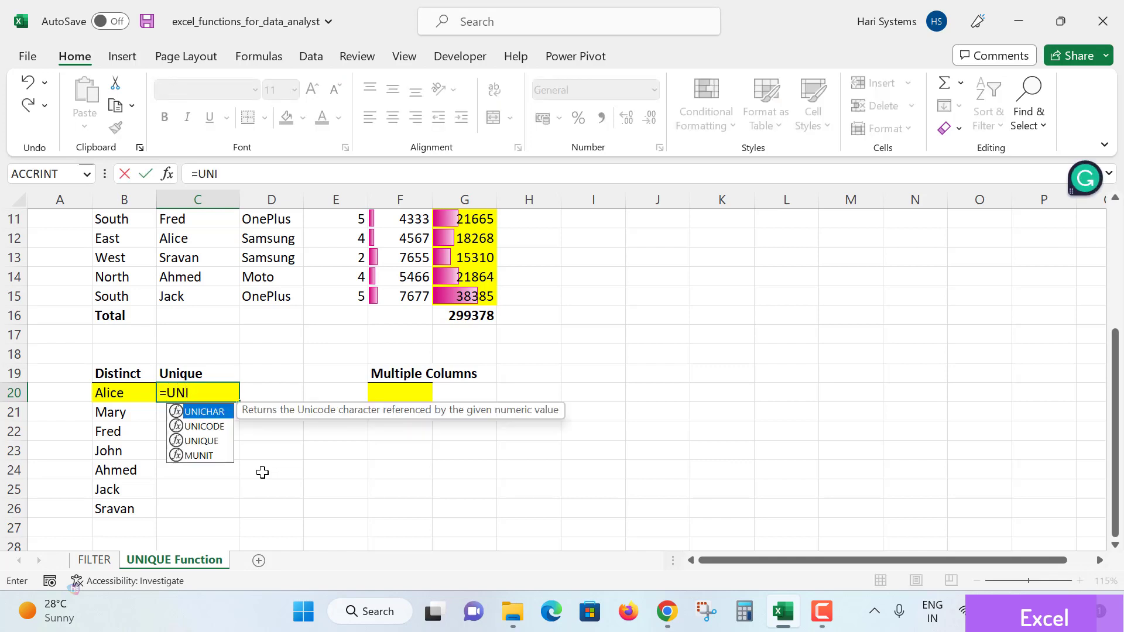
pyautogui.press('Down')
pyautogui.press('Tab')
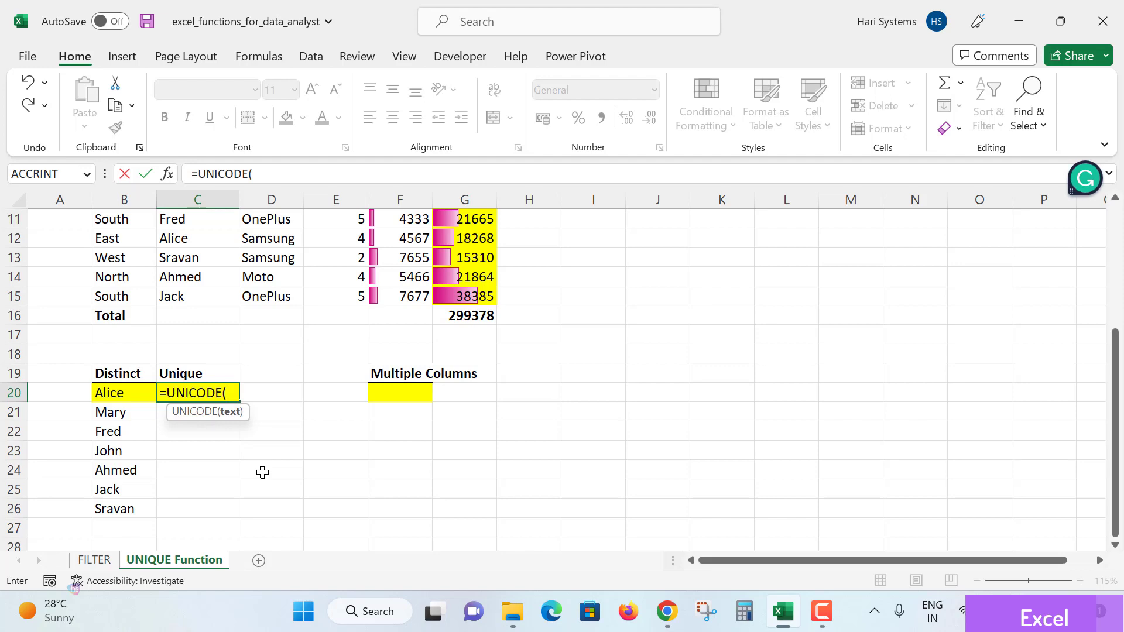
pyautogui.scroll(2, 225, 360)
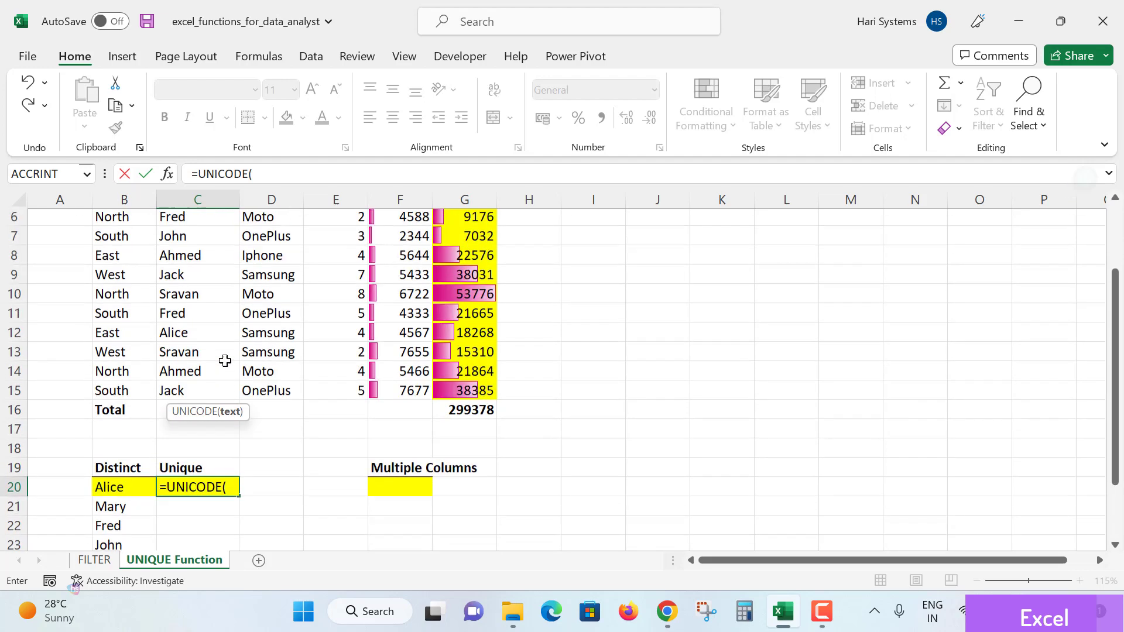
pyautogui.scroll(2, 226, 360)
pyautogui.click(184, 265)
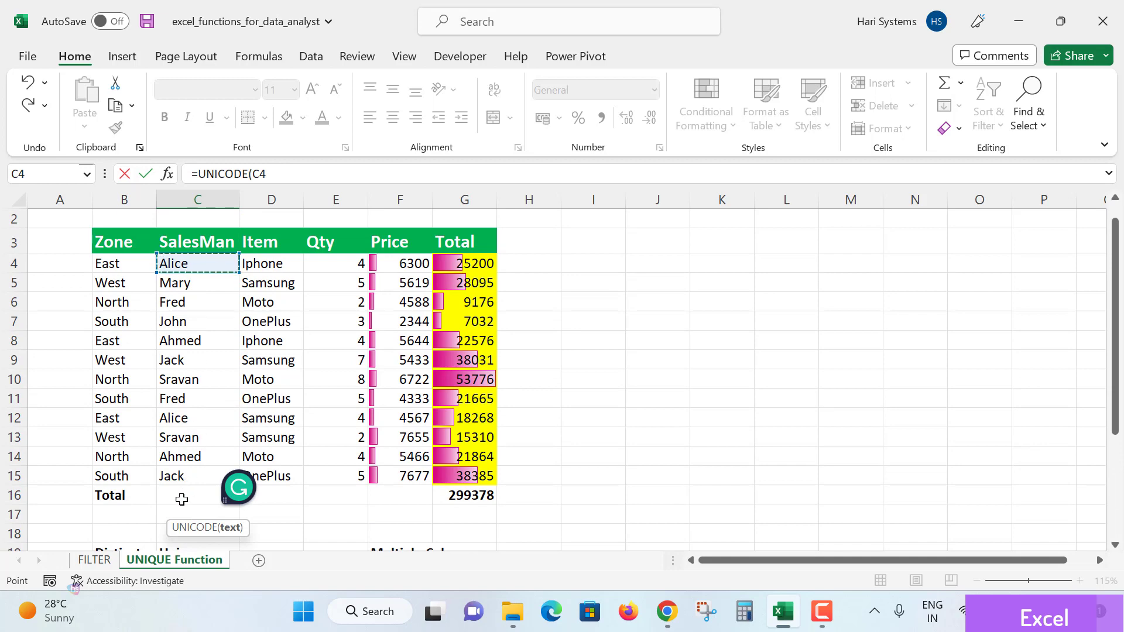
pyautogui.moveTo(181, 499); pyautogui.dragTo(184, 477)
pyautogui.scroll(-2, 344, 381)
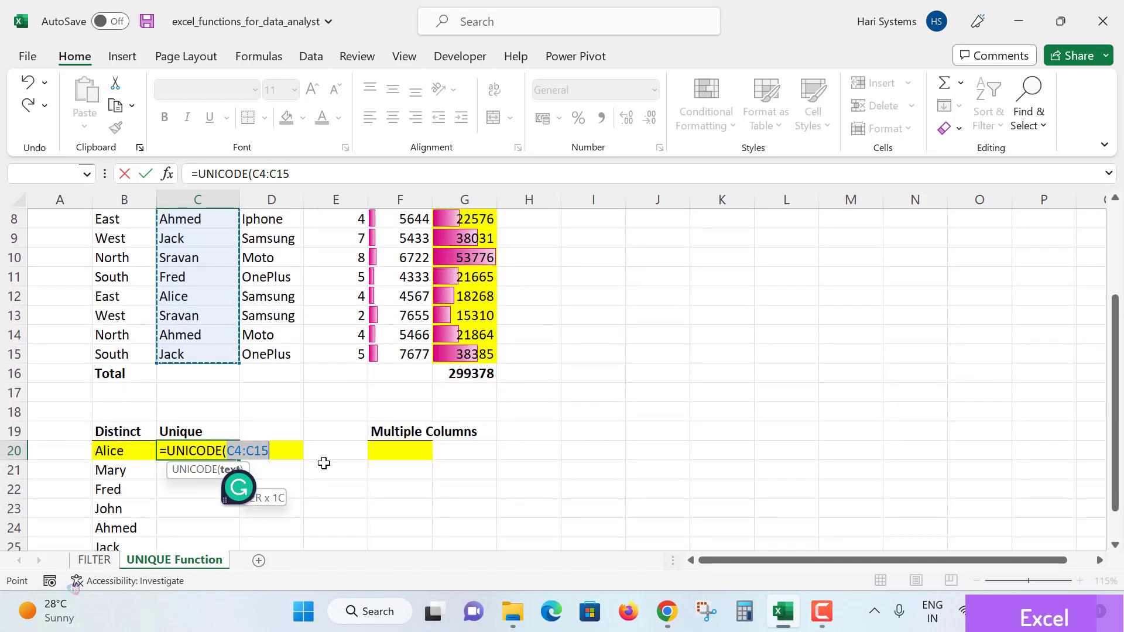
pyautogui.write(',,')
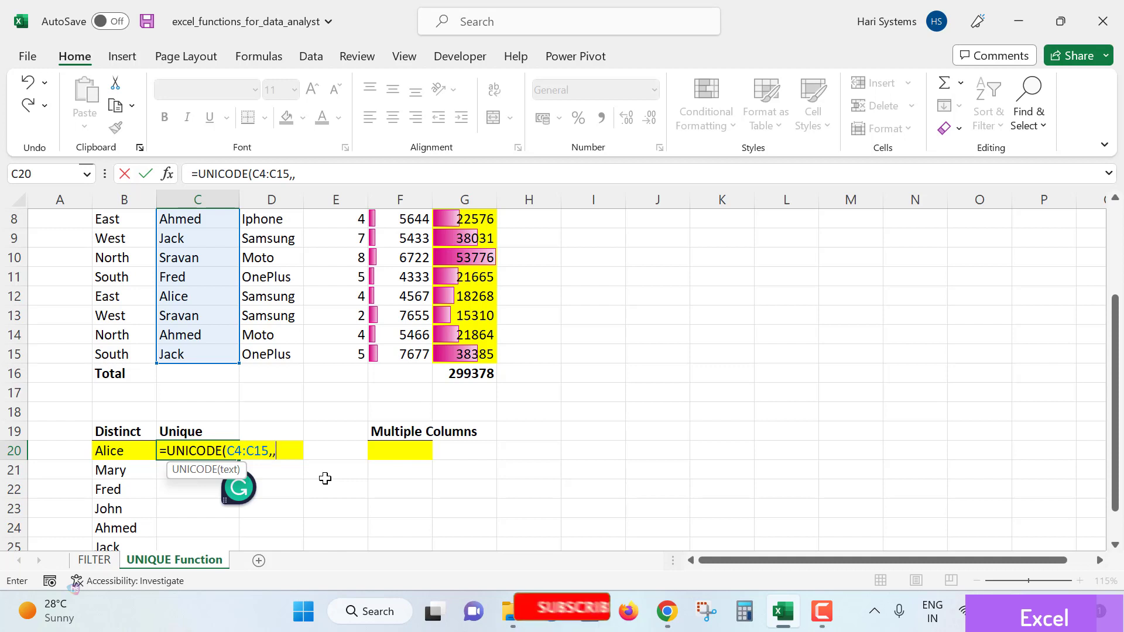
pyautogui.write('TU')
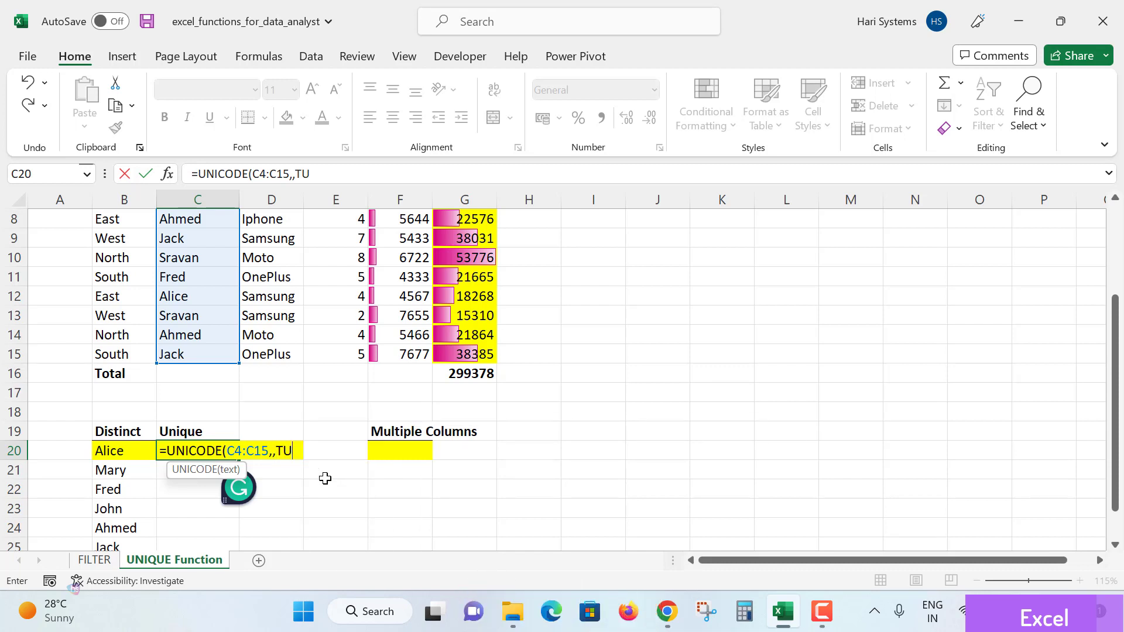
pyautogui.press('BackSpace')
pyautogui.write('R')
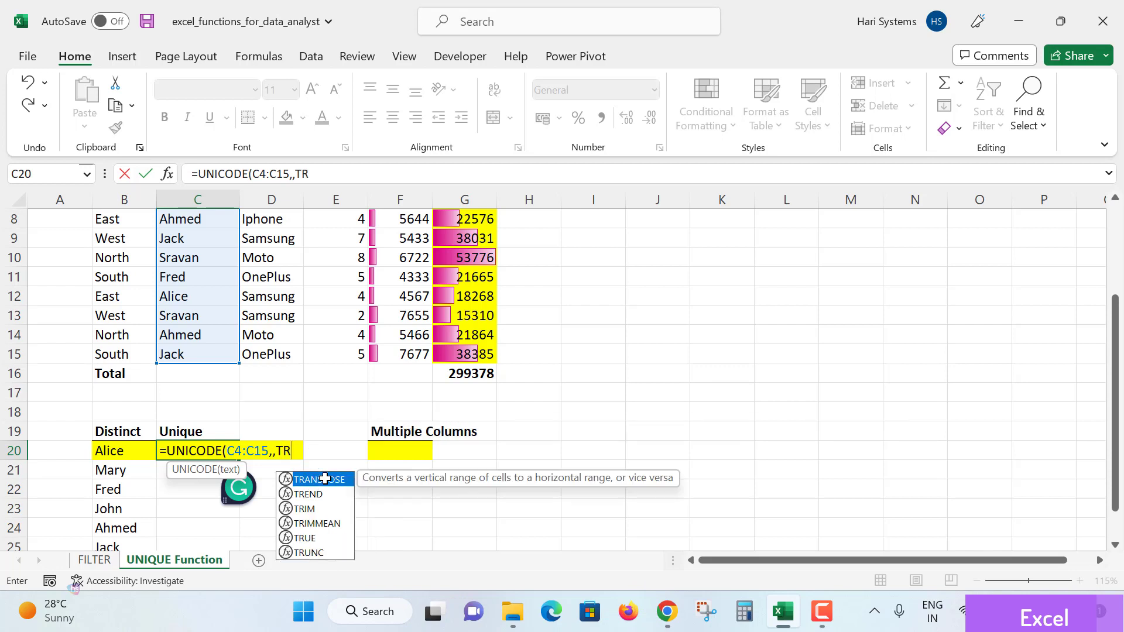
pyautogui.write('UE)')
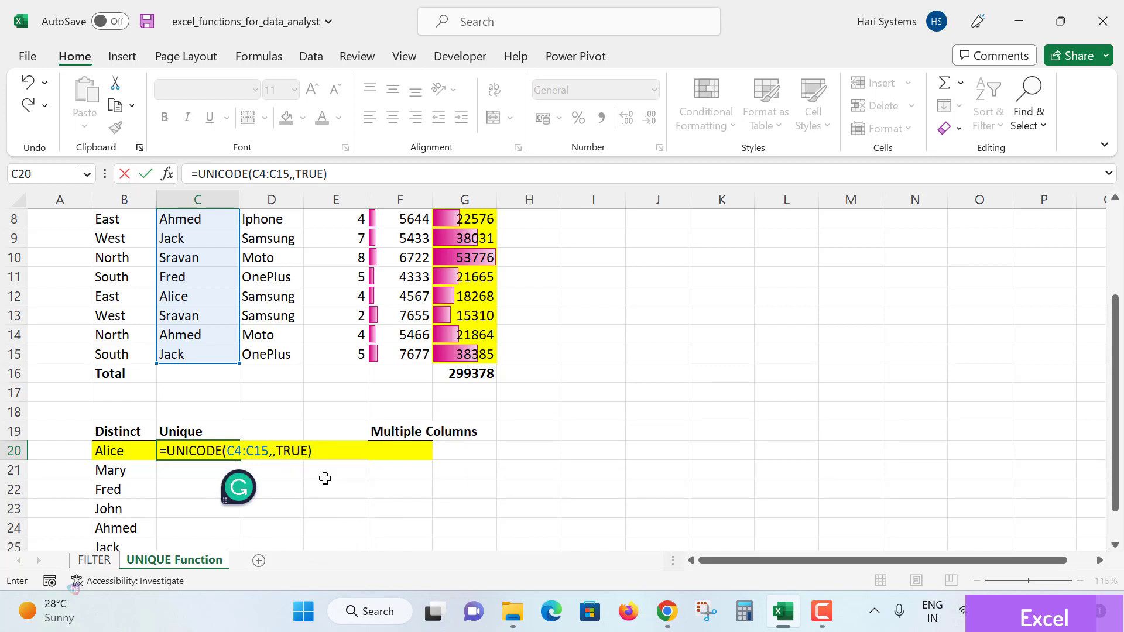
pyautogui.press('Return')
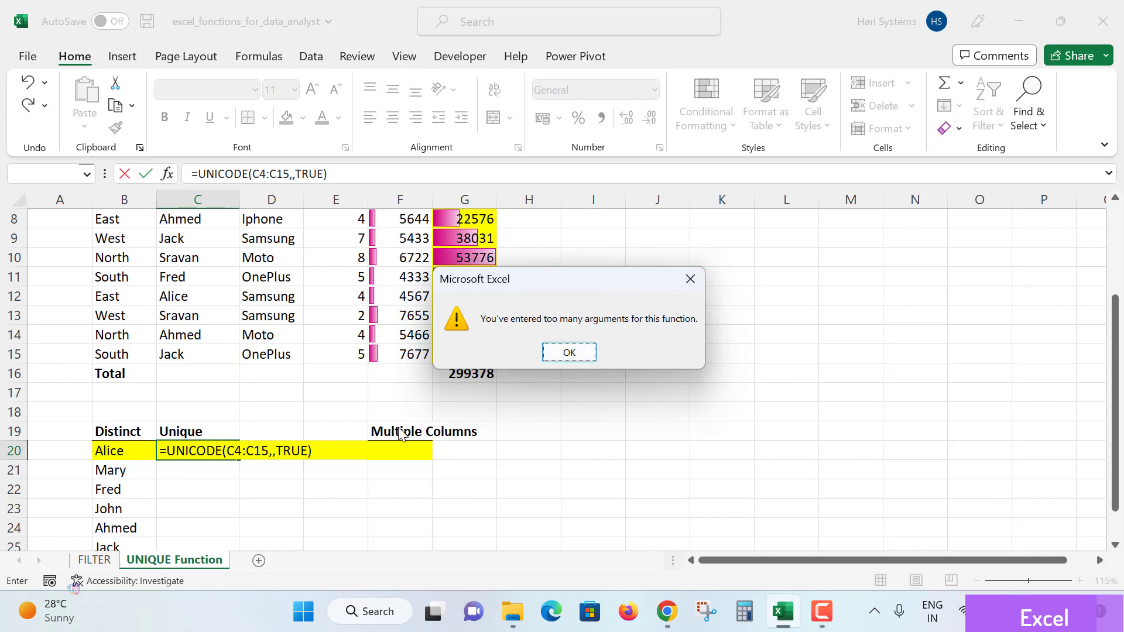
pyautogui.press('Escape')
pyautogui.press('Escape')
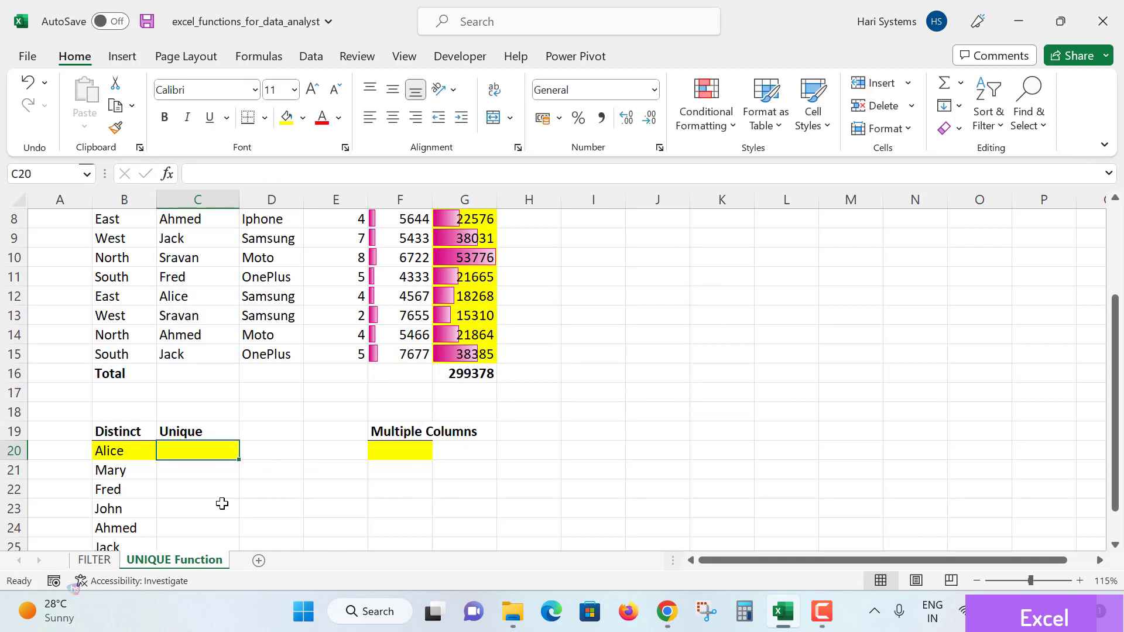
# - Begin a UNIQUE formula in C20 with the SalesMan range C4:C15 as its array
pyautogui.write('=UNI')
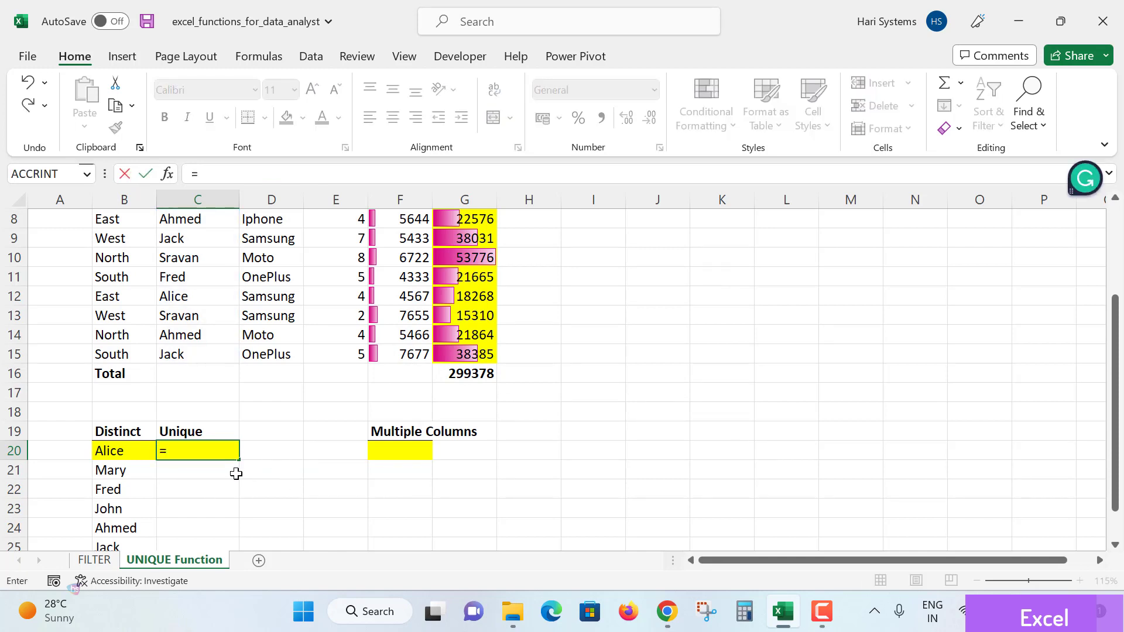
pyautogui.press('Down')
pyautogui.press('Down')
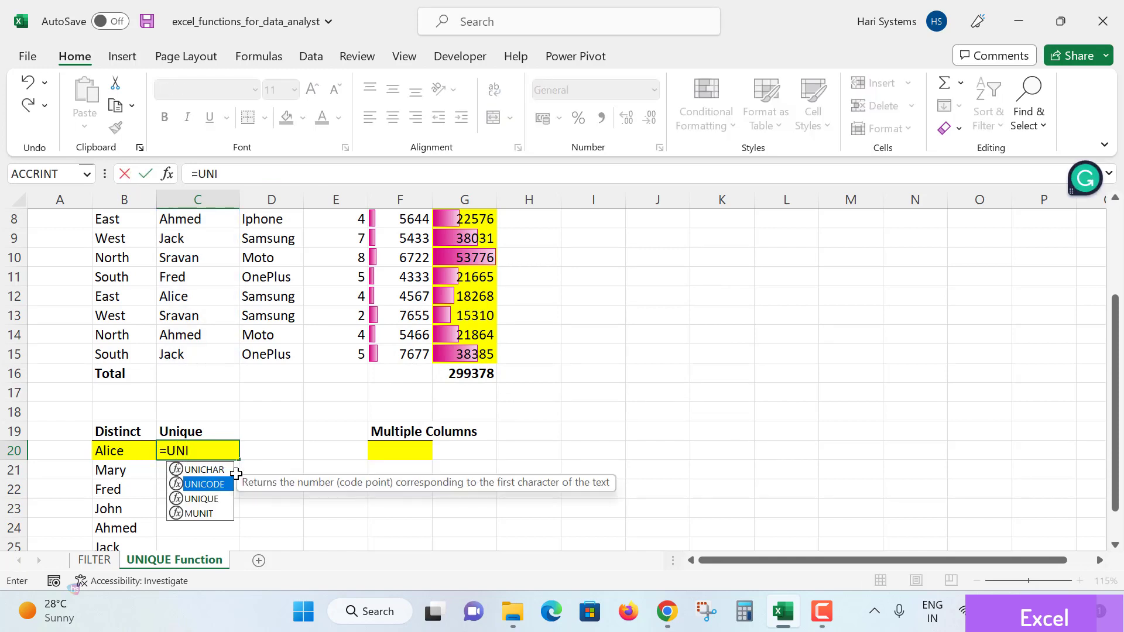
pyautogui.press('Tab')
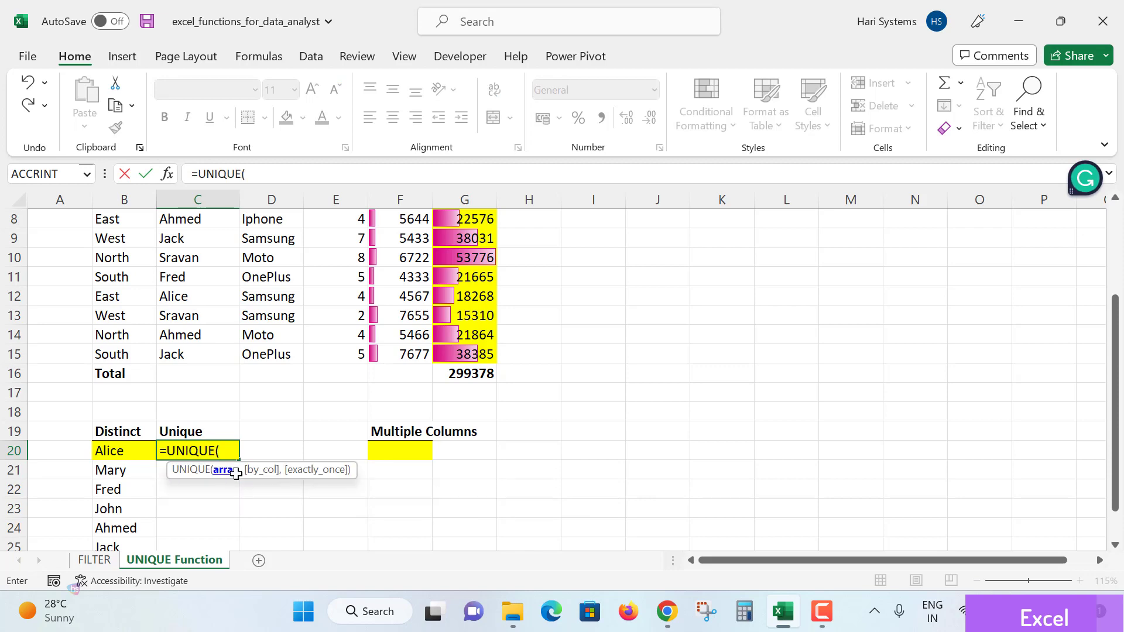
pyautogui.scroll(2, 199, 371)
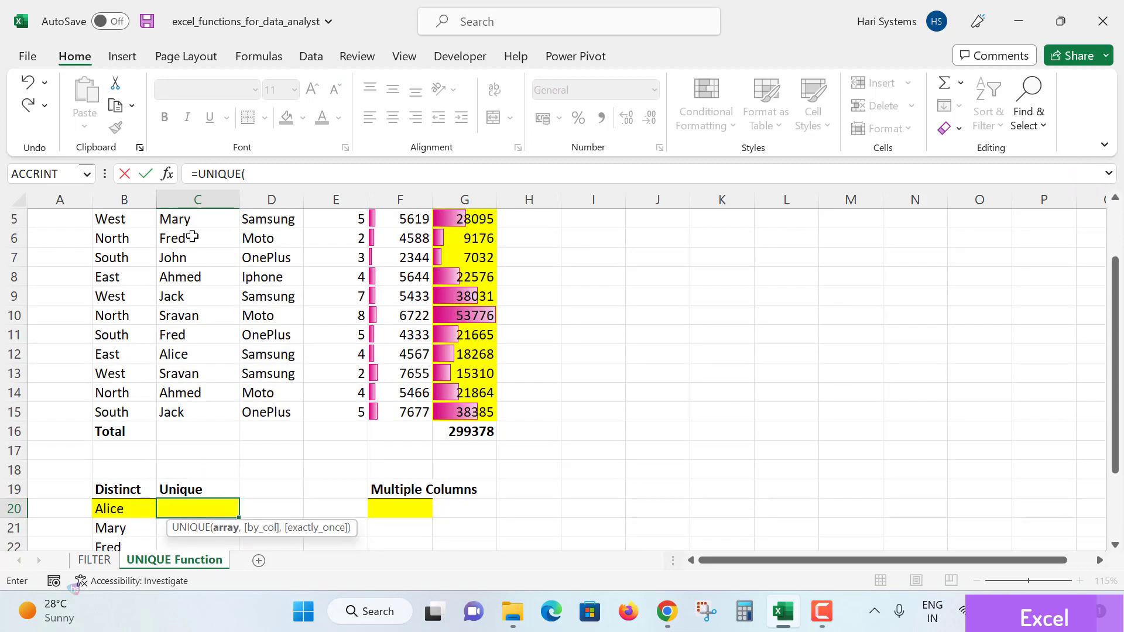
pyautogui.click(193, 263)
pyautogui.keyDown('shift'); pyautogui.click(218, 478); pyautogui.keyUp('shift')
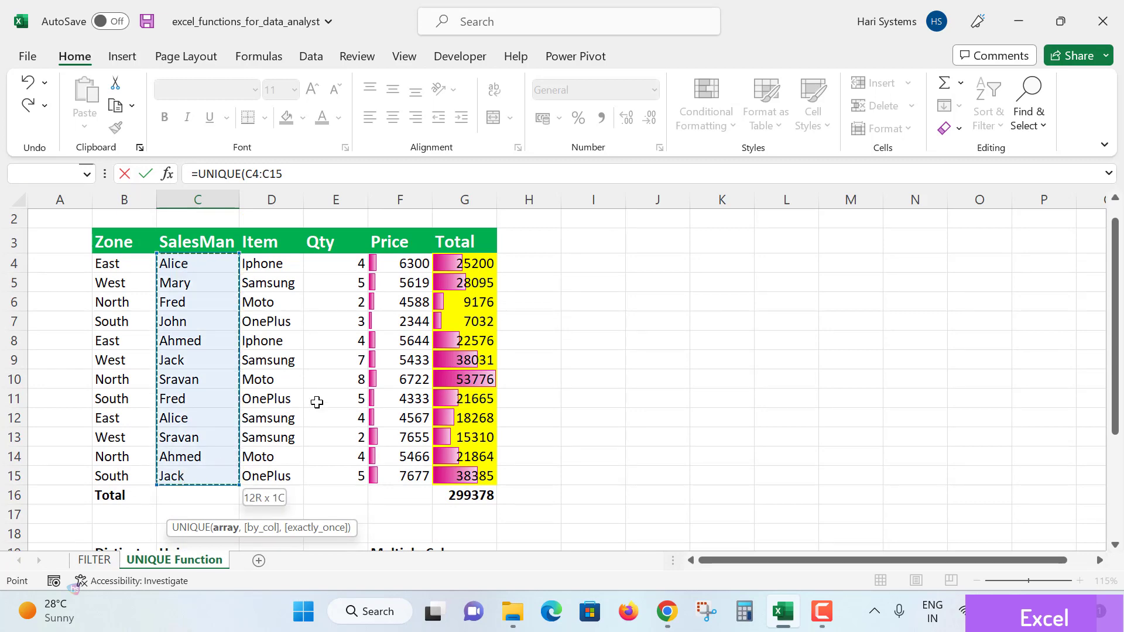
pyautogui.scroll(-1, 327, 392)
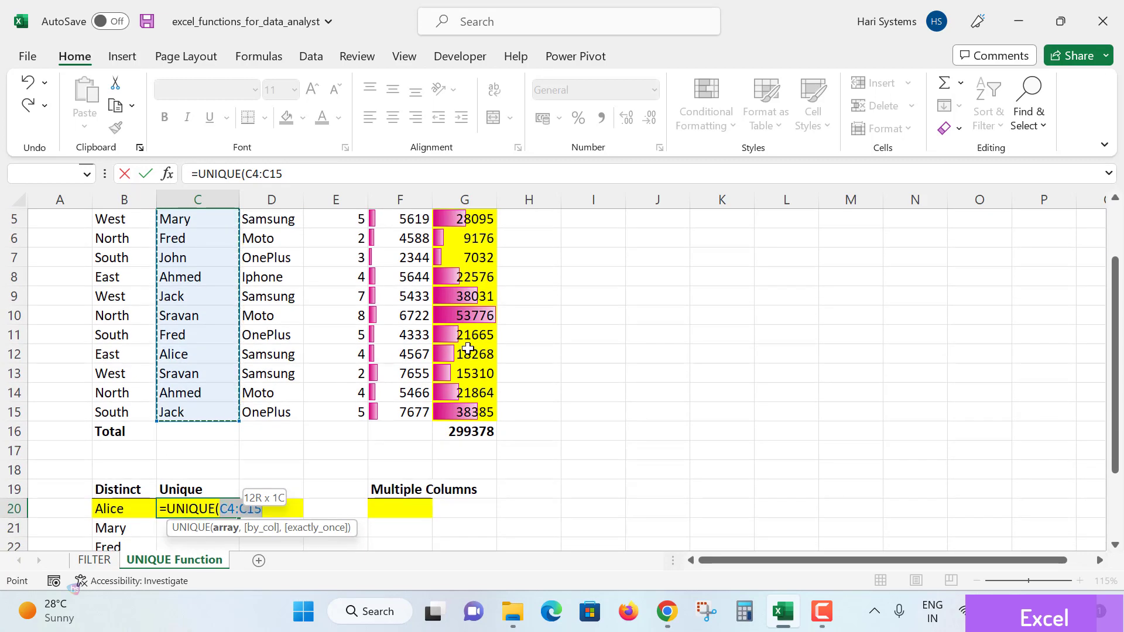
# - Skip the by_col argument, set exactly_once to TRUE, and complete the formula as =UNIQUE(C4:C15,,TRUE)
pyautogui.write(',,')
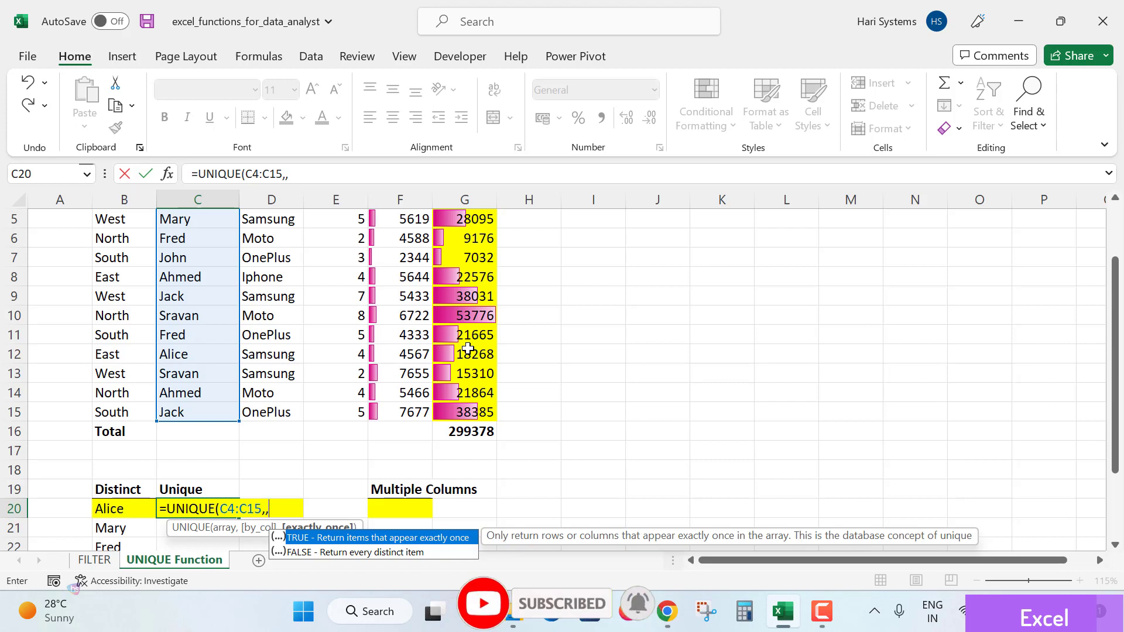
pyautogui.press('Down')
pyautogui.press('Up')
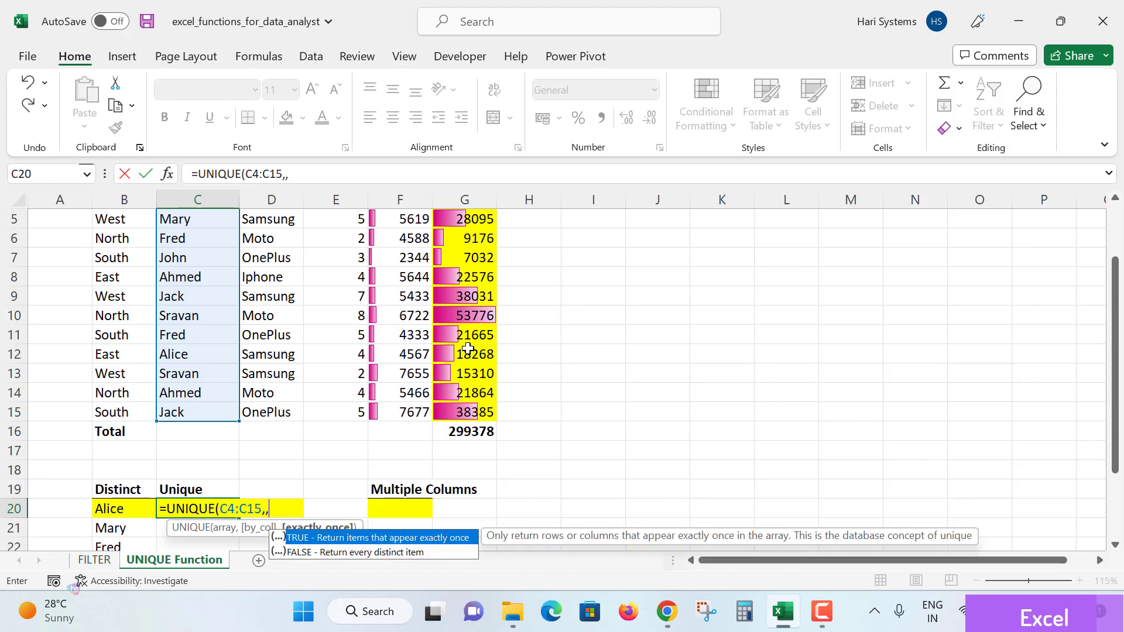
pyautogui.press('Down')
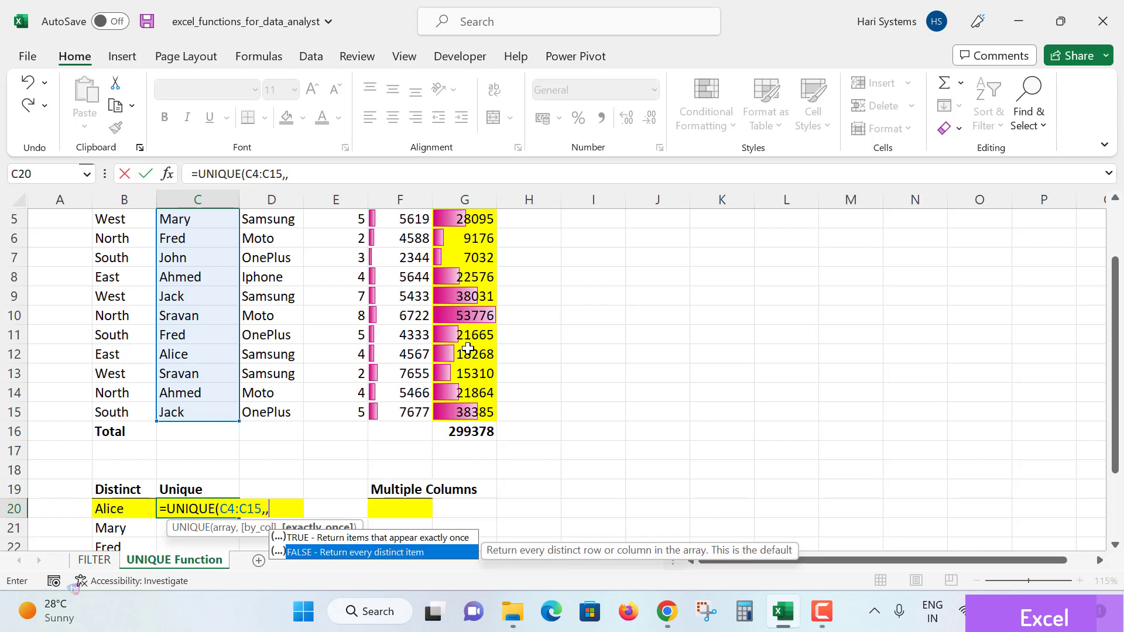
pyautogui.press('Up')
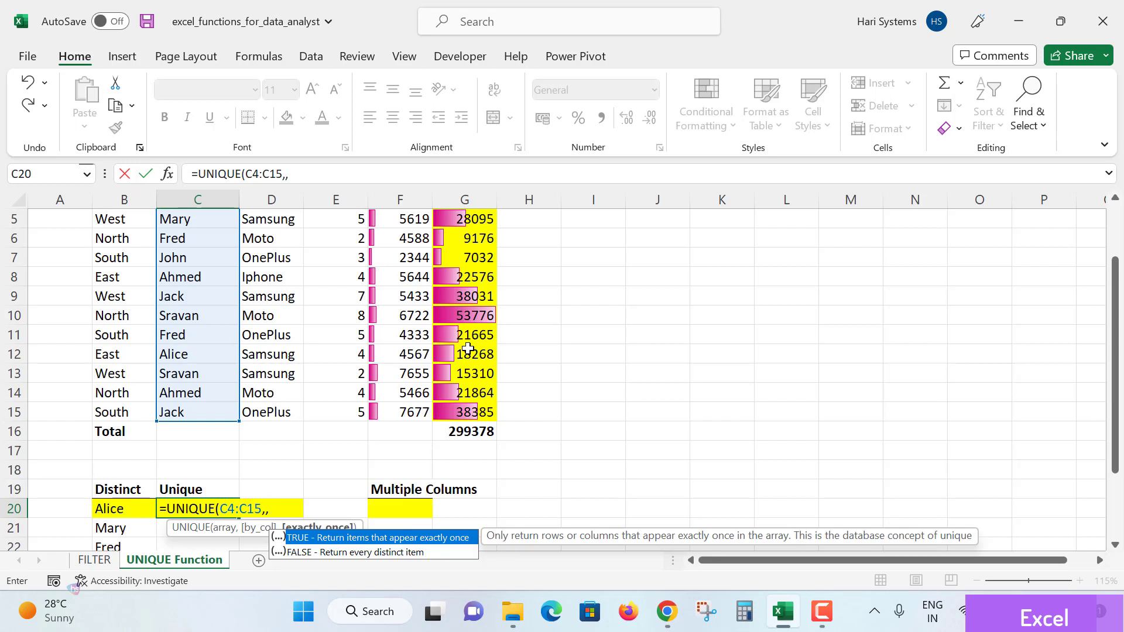
pyautogui.write('TRUE)')
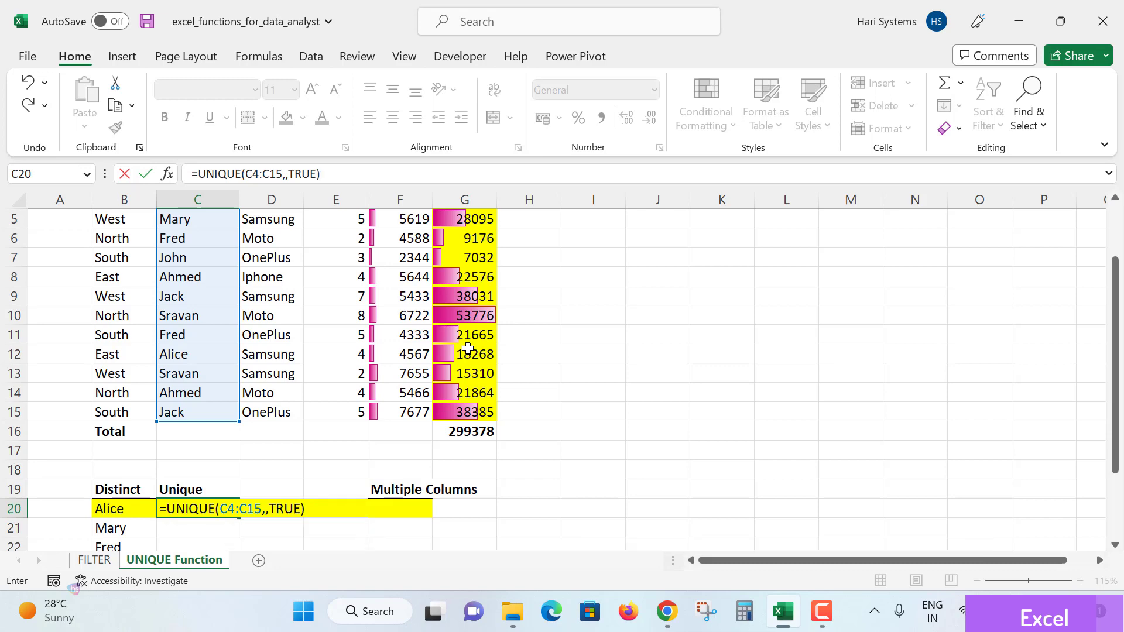
pyautogui.press('Return')
# - Compare the repeated names in the SalesMan column with the Unique results starting in C20
pyautogui.scroll(1, 258, 270)
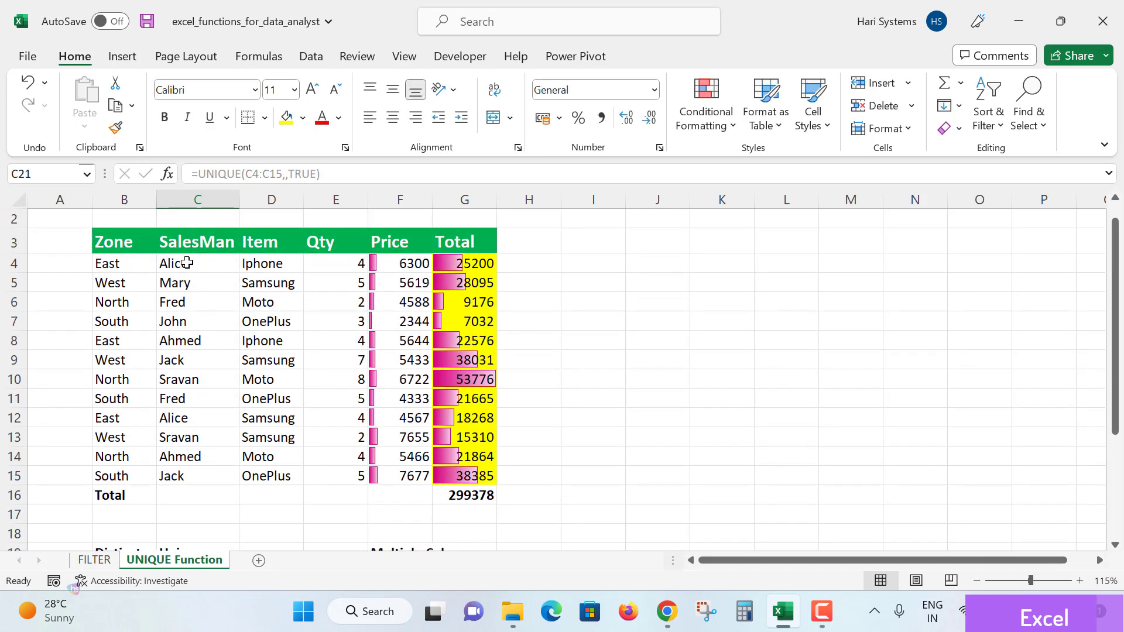
pyautogui.click(186, 262)
pyautogui.click(191, 339)
pyautogui.click(199, 403)
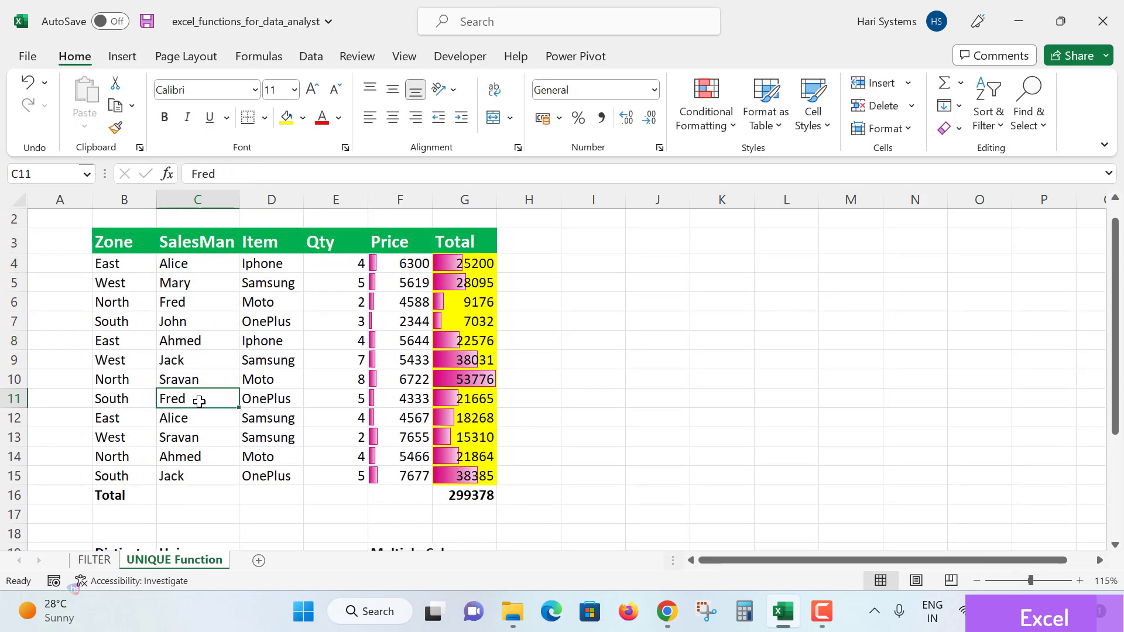
pyautogui.scroll(-2, 199, 401)
pyautogui.click(195, 471)
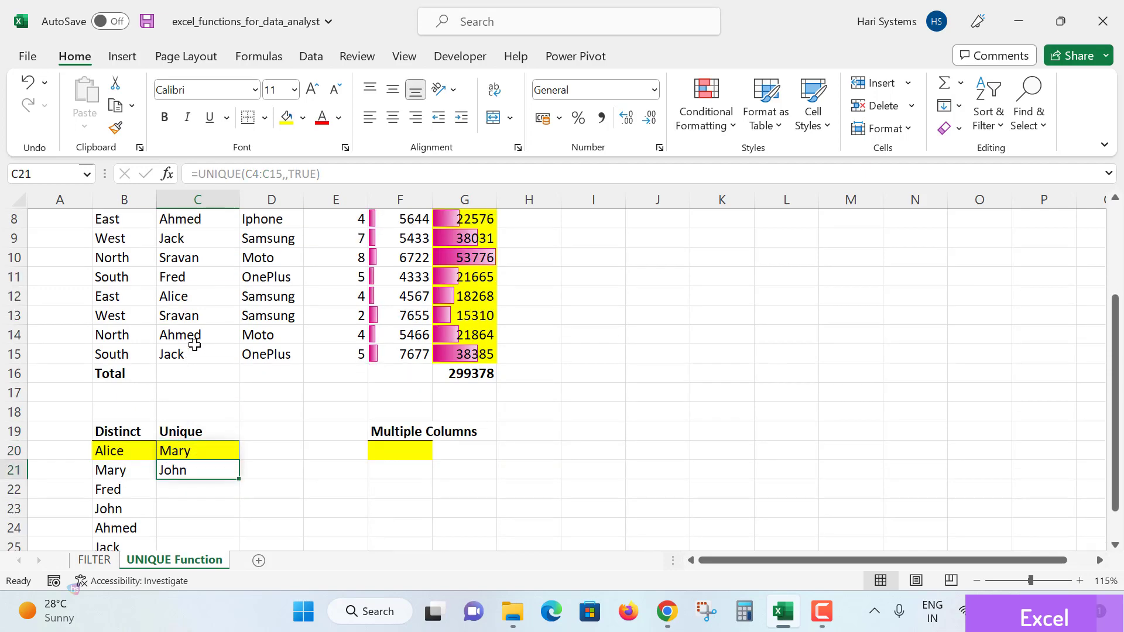
pyautogui.click(202, 451)
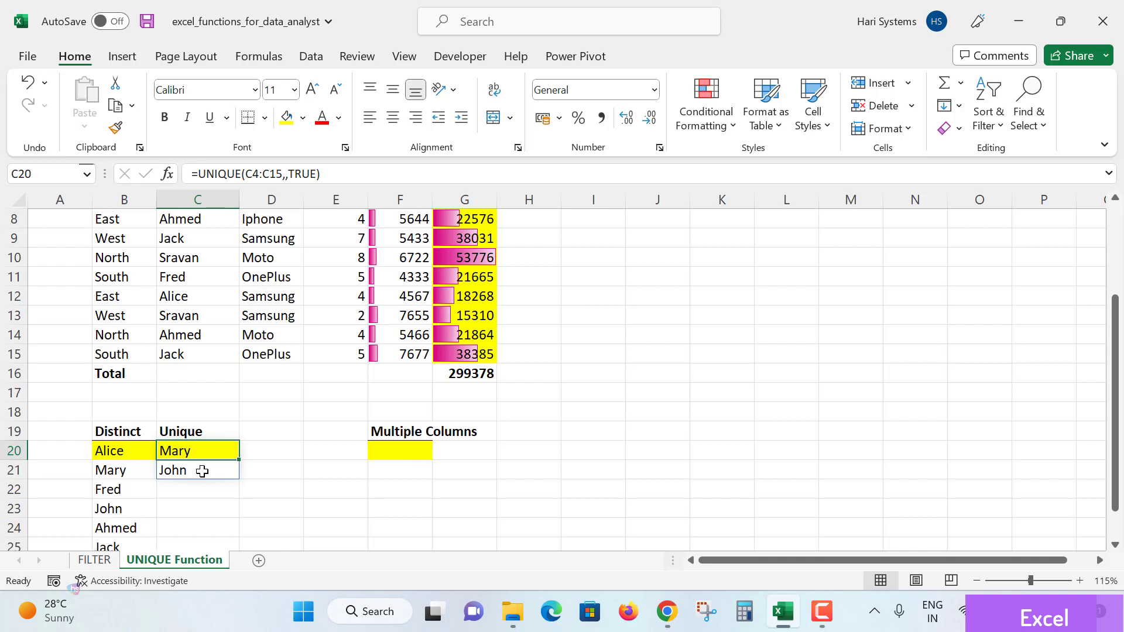
pyautogui.click(334, 490)
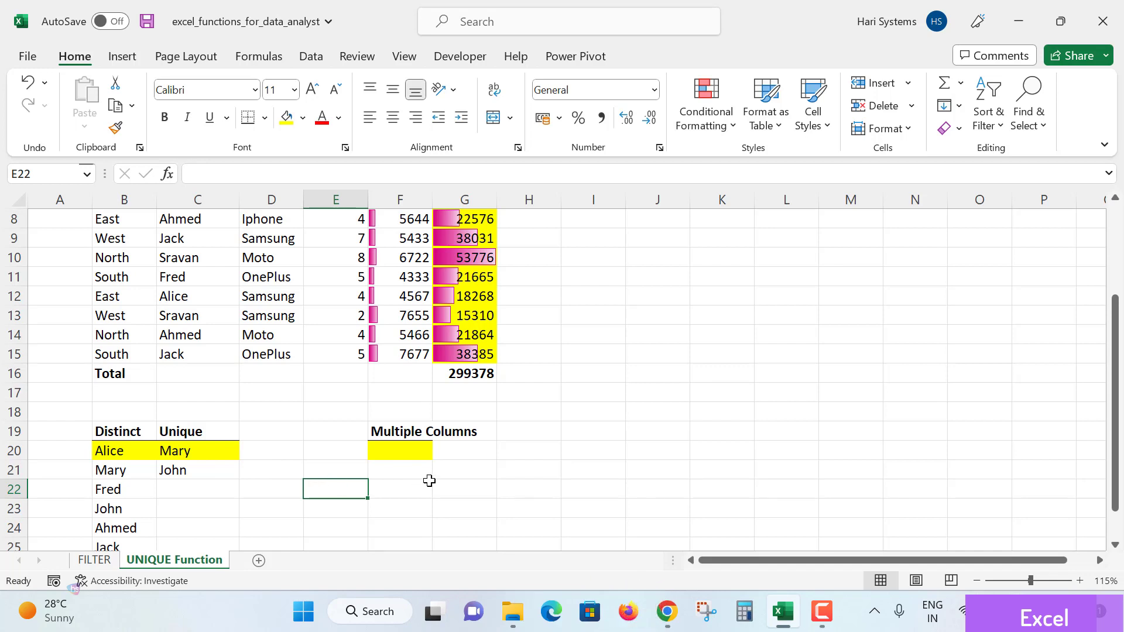
# - Enter =UNIQUE(D4:E15) in F20 under the Multiple Columns heading to extract the distinct Item and Qty combinations
pyautogui.click(396, 451)
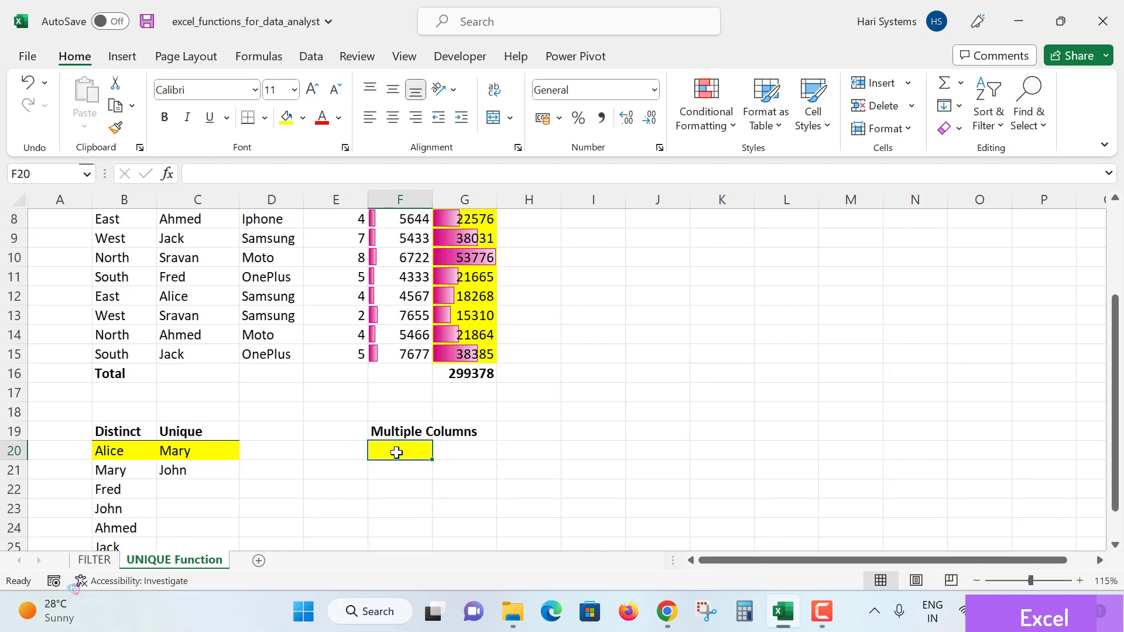
pyautogui.write('=')
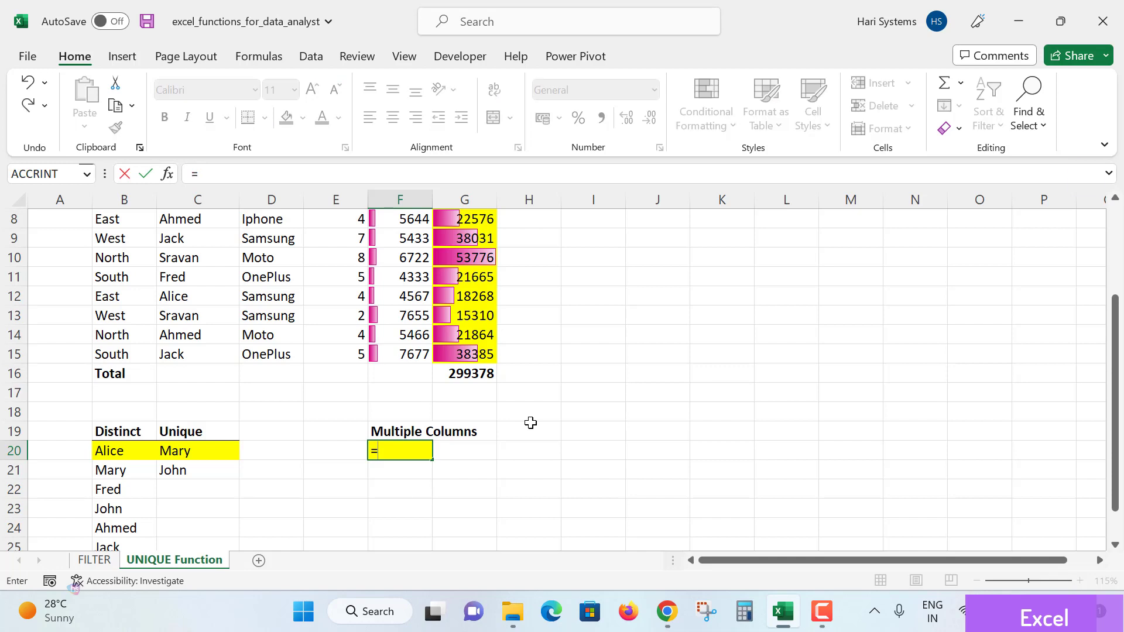
pyautogui.write('UN')
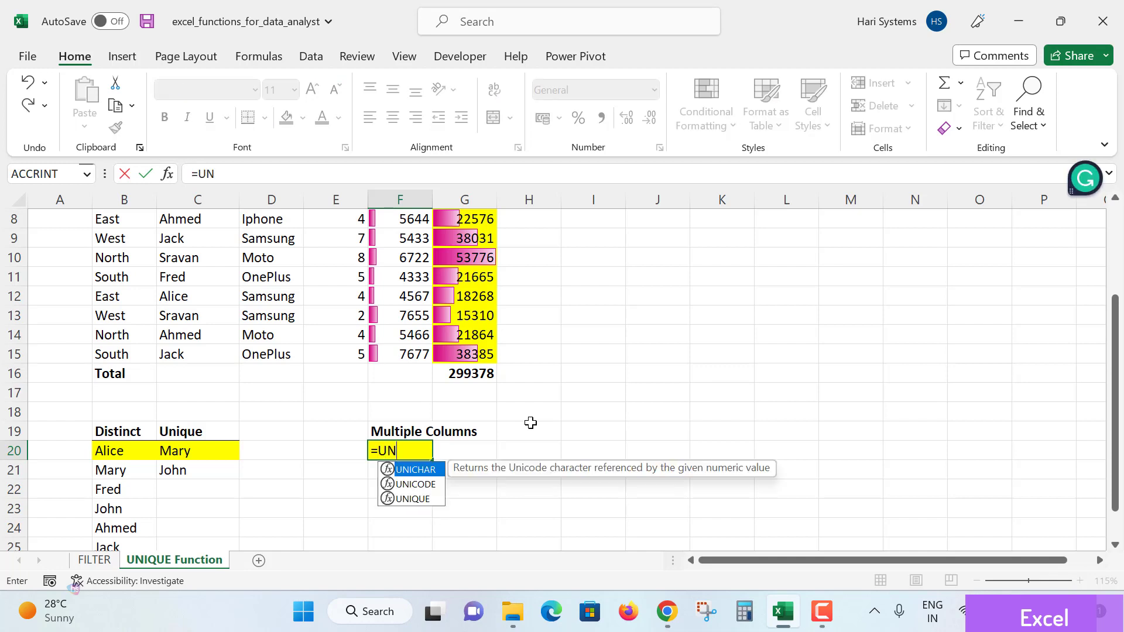
pyautogui.press('Down')
pyautogui.press('Down')
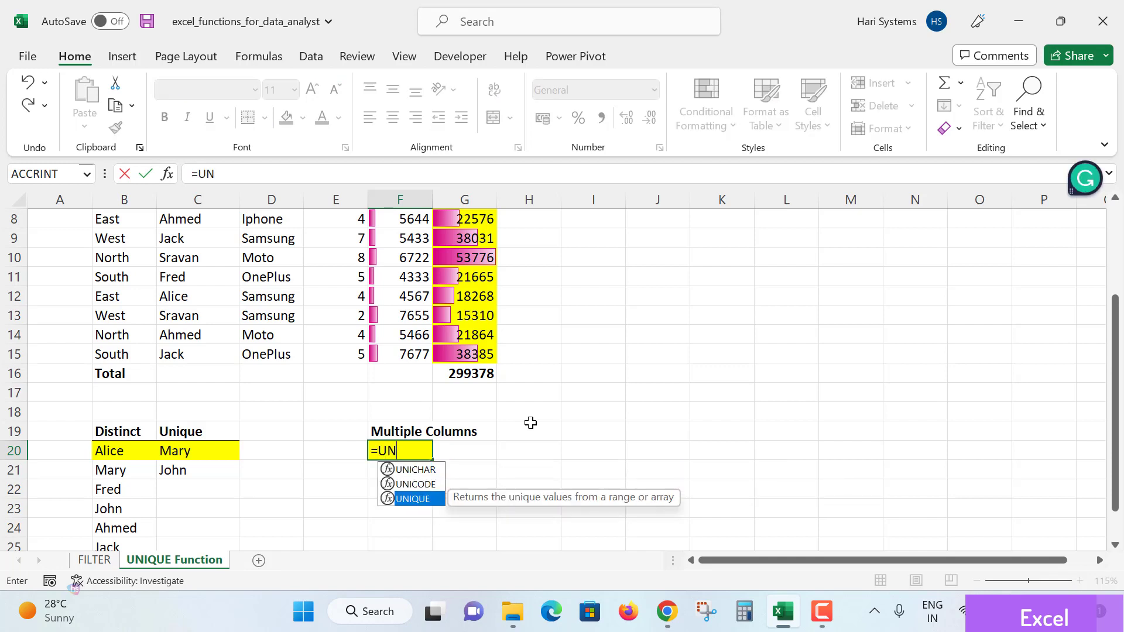
pyautogui.press('Tab')
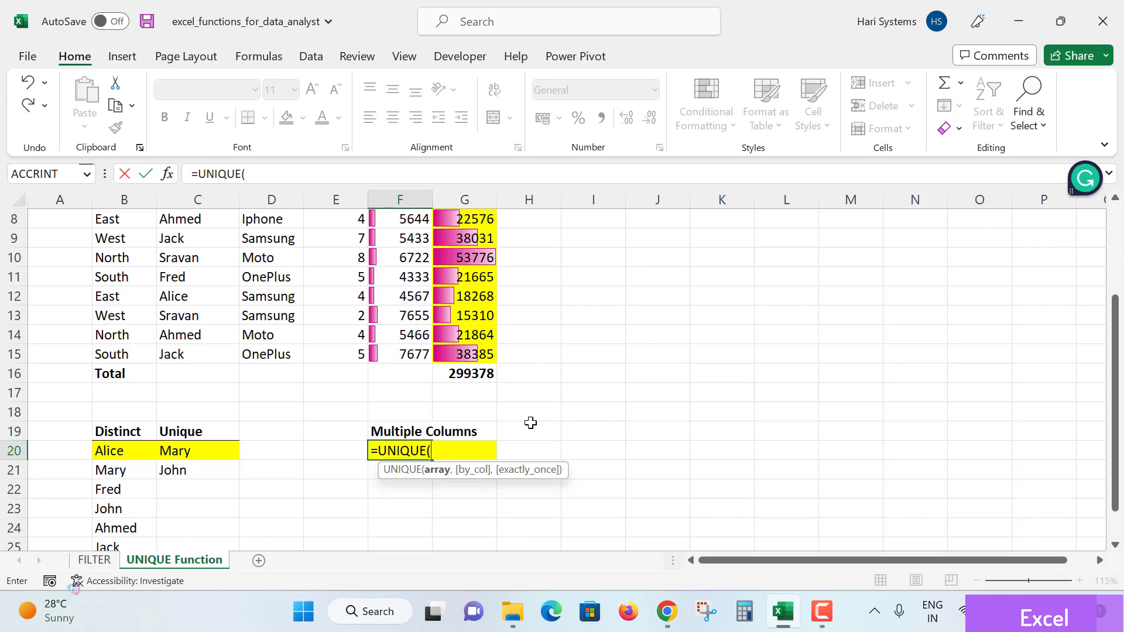
pyautogui.scroll(2, 371, 468)
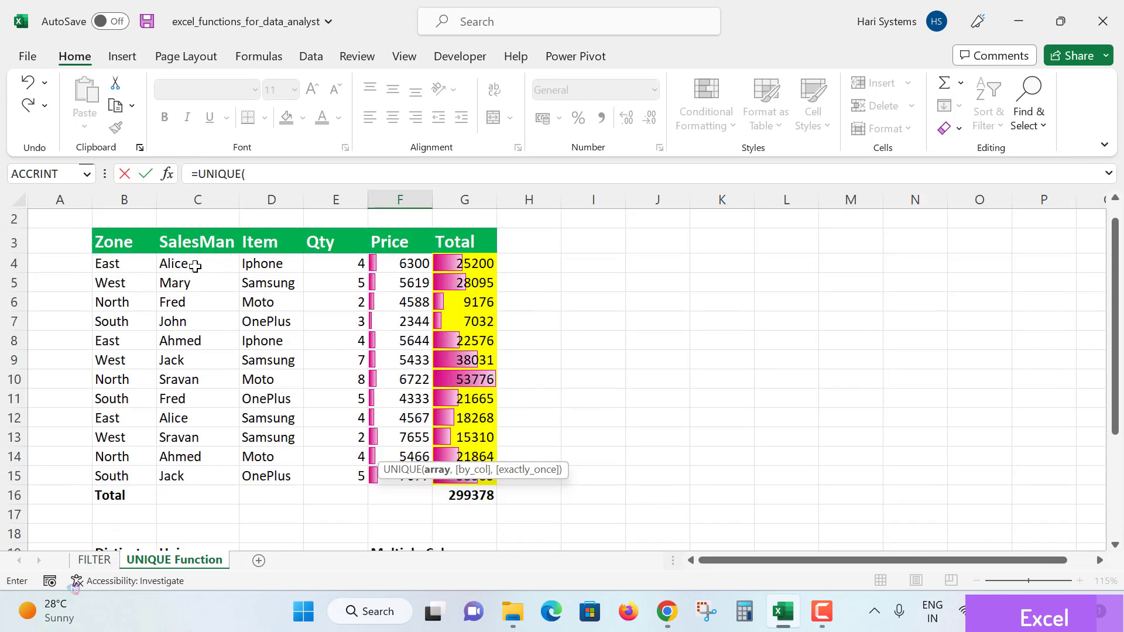
pyautogui.click(259, 264)
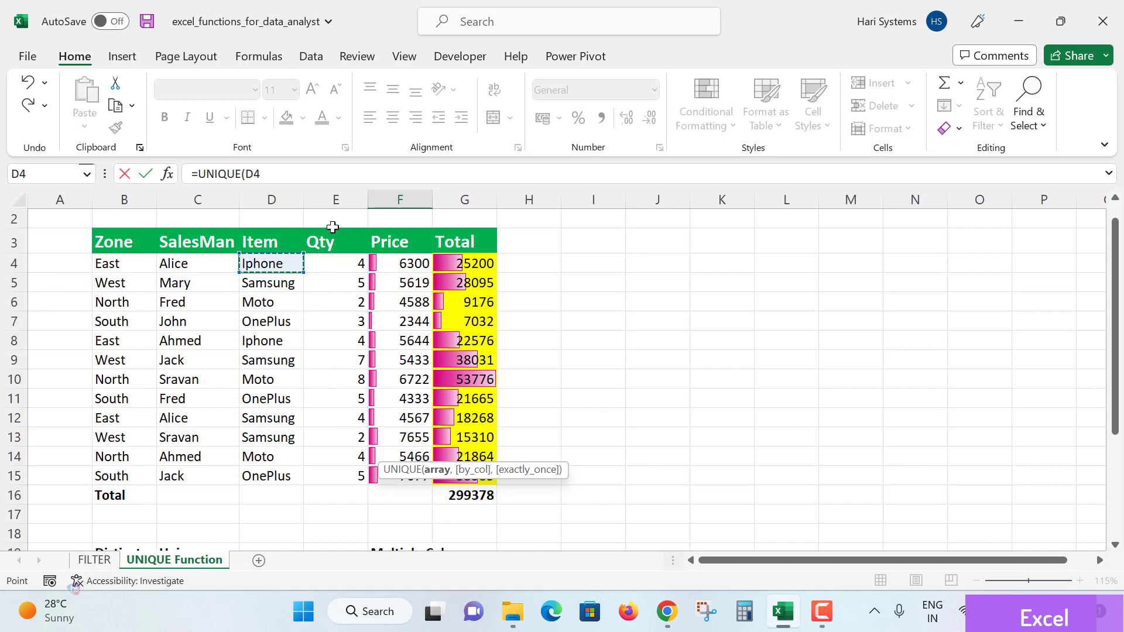
pyautogui.keyDown('shift'); pyautogui.click(355, 477); pyautogui.keyUp('shift')
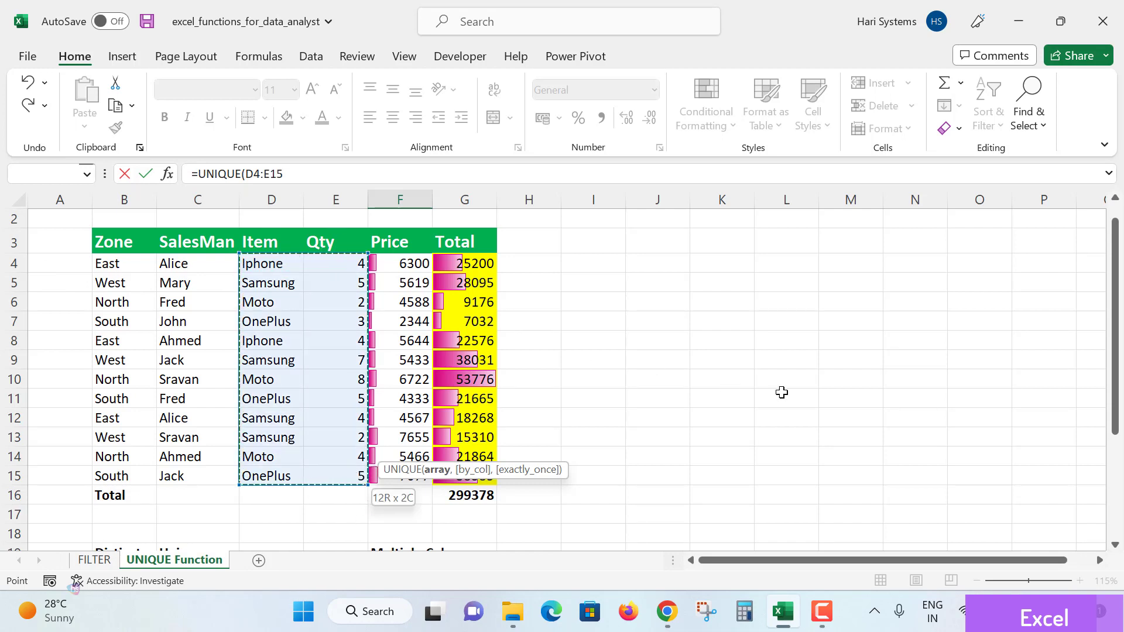
pyautogui.scroll(-2, 716, 410)
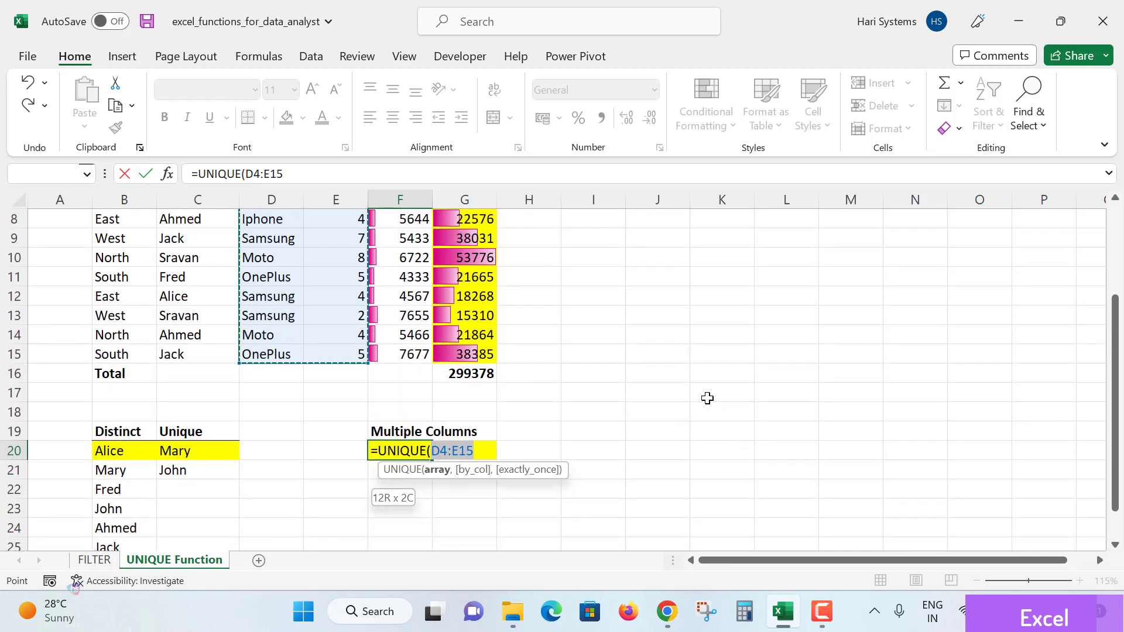
pyautogui.write(')')
pyautogui.press('Return')
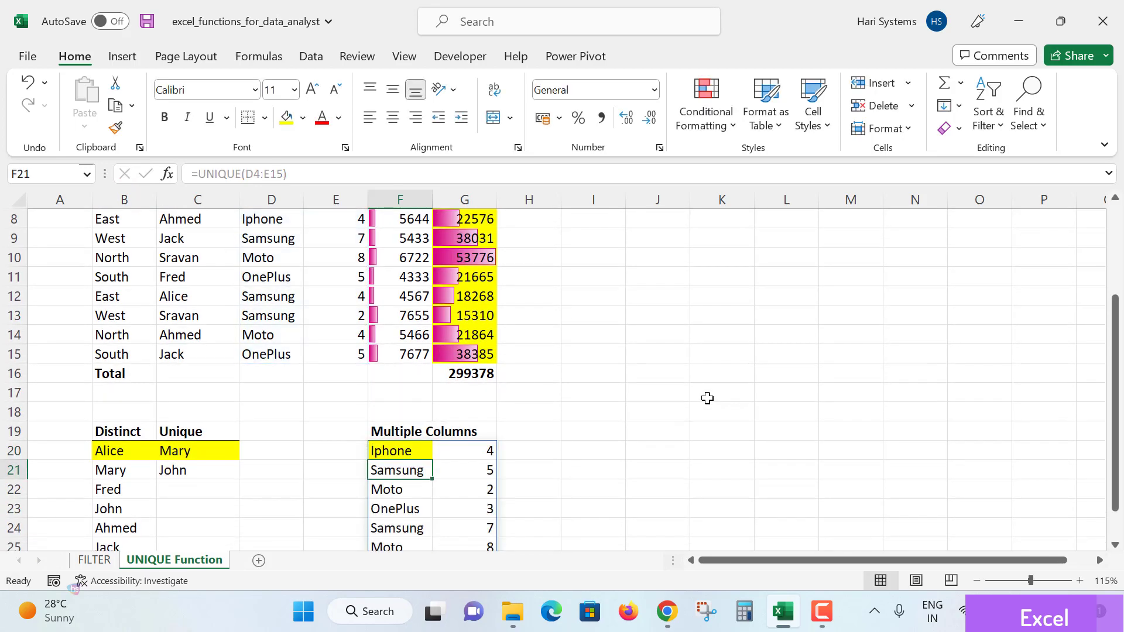
# - Examine the Item and Qty pairs in F20:G29 row by row, checking repeated items against their quantities and the formula in F20
pyautogui.scroll(-1, 685, 527)
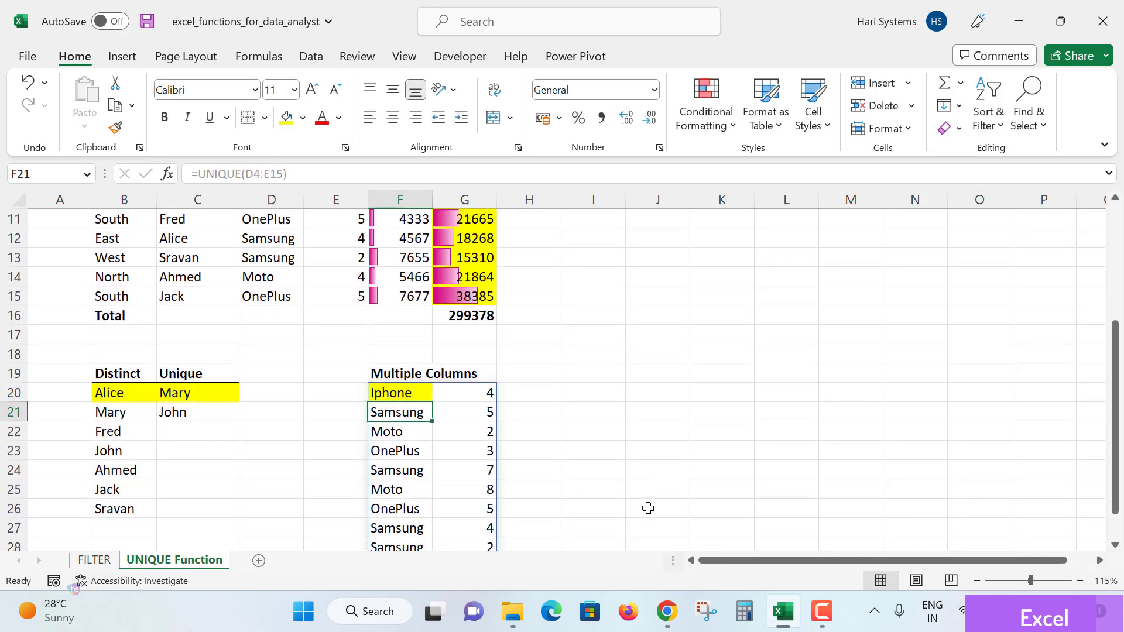
pyautogui.scroll(-1, 648, 508)
pyautogui.click(411, 339)
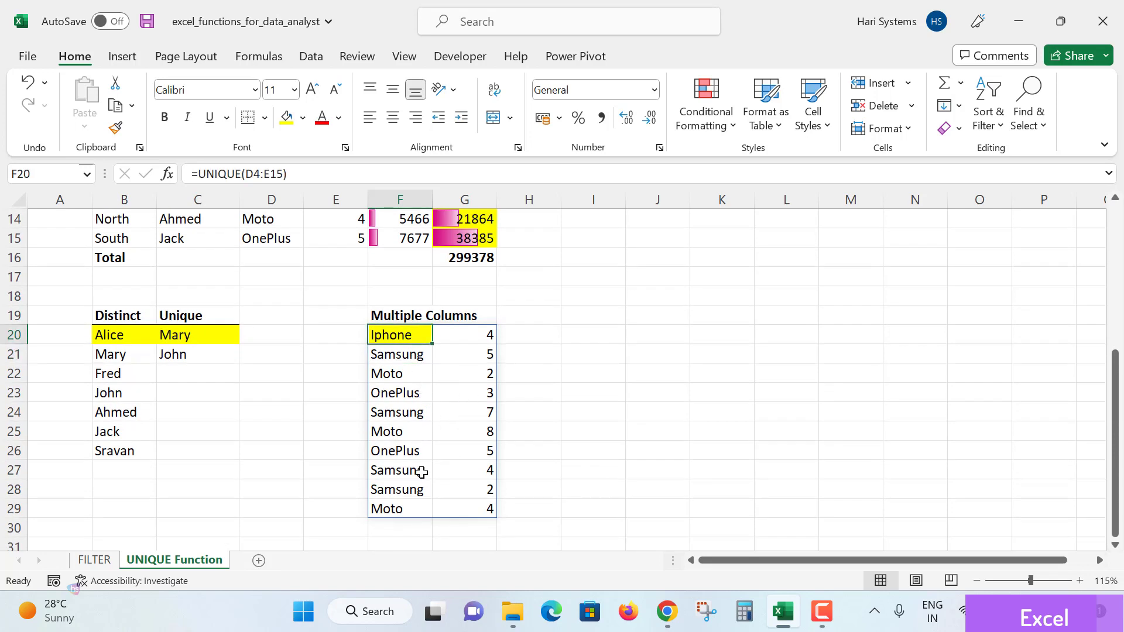
pyautogui.click(411, 395)
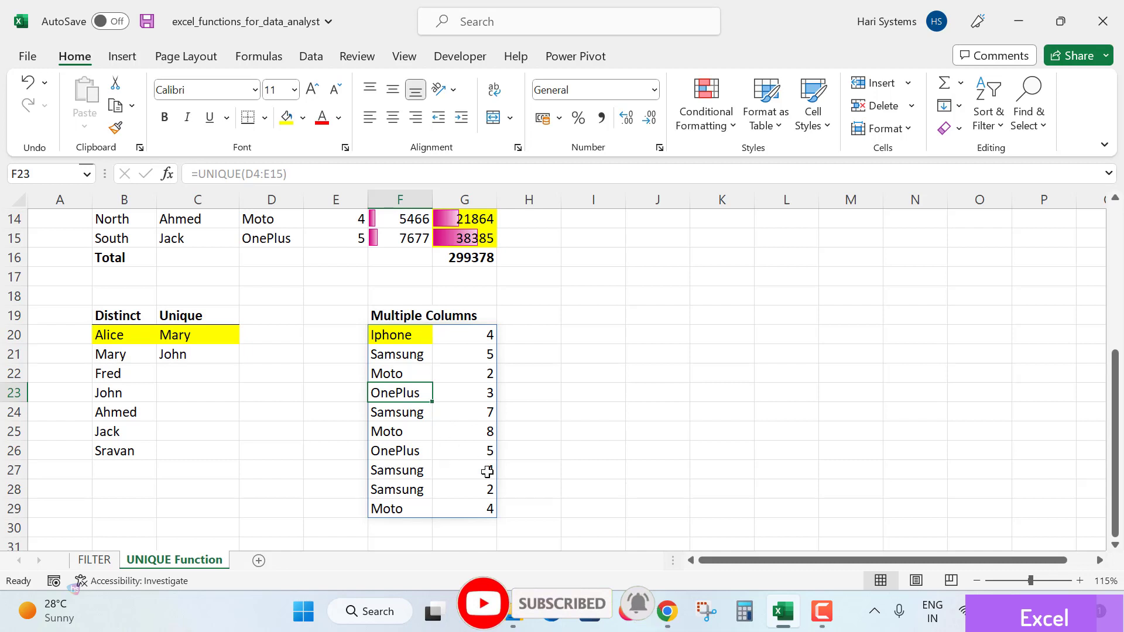
pyautogui.click(477, 394)
pyautogui.click(477, 463)
pyautogui.click(473, 448)
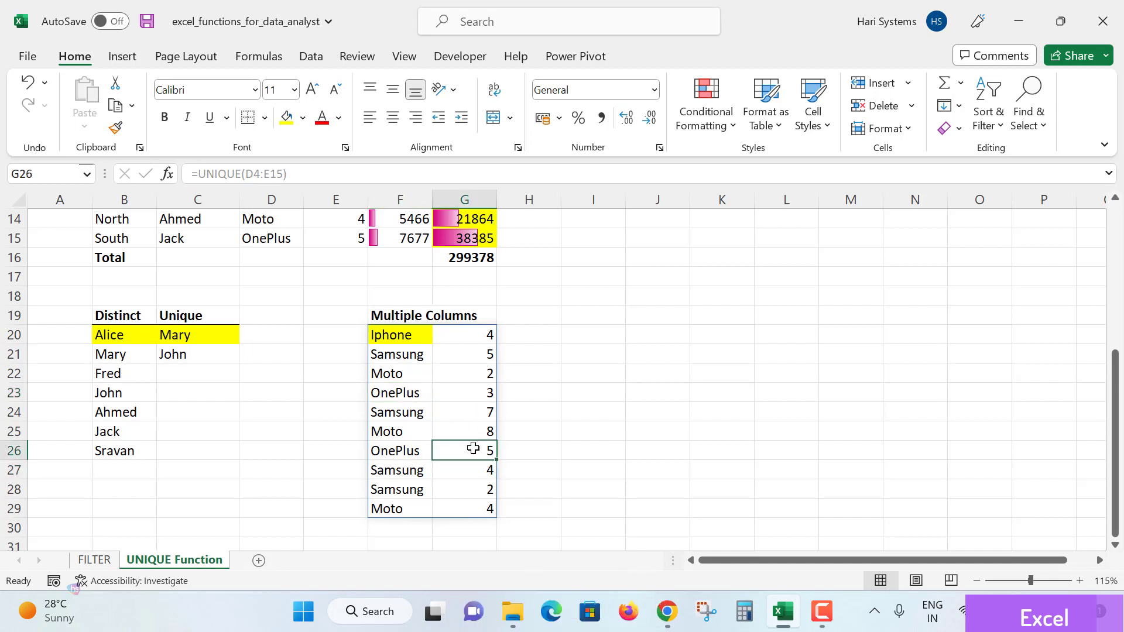
pyautogui.moveTo(402, 332); pyautogui.dragTo(456, 332)
pyautogui.moveTo(385, 356); pyautogui.dragTo(466, 350)
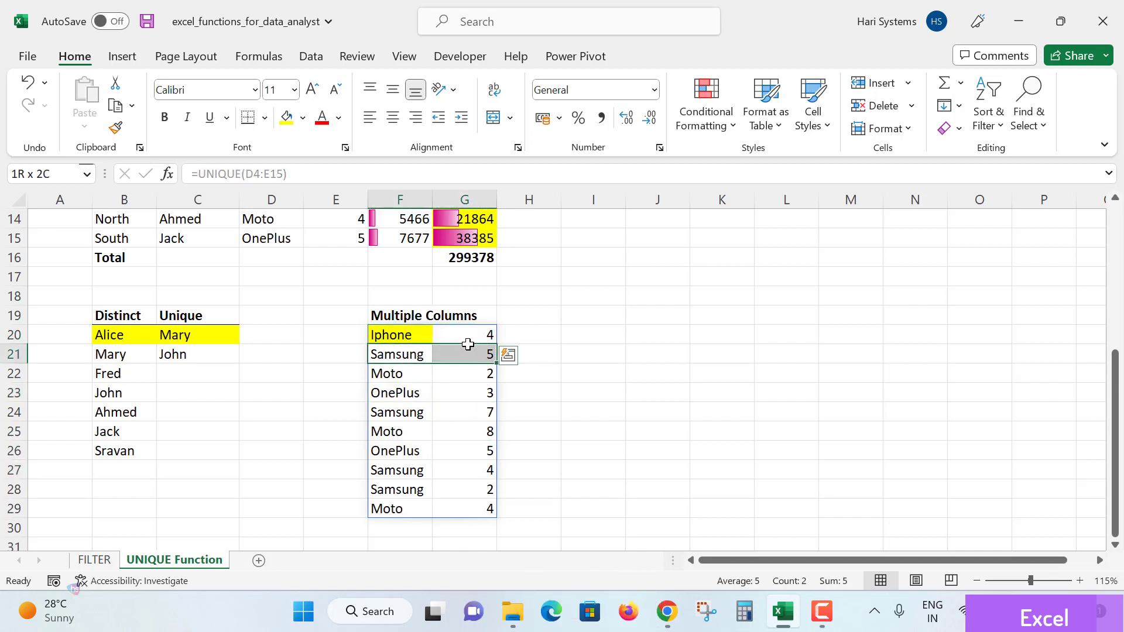
pyautogui.moveTo(398, 373); pyautogui.dragTo(465, 374)
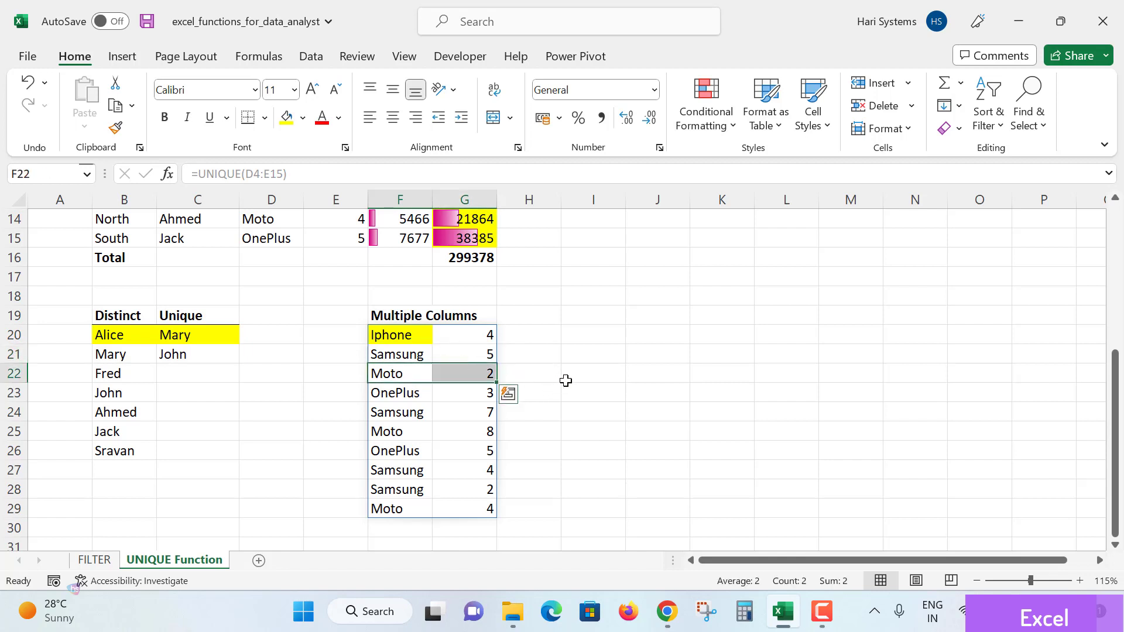
pyautogui.click(563, 453)
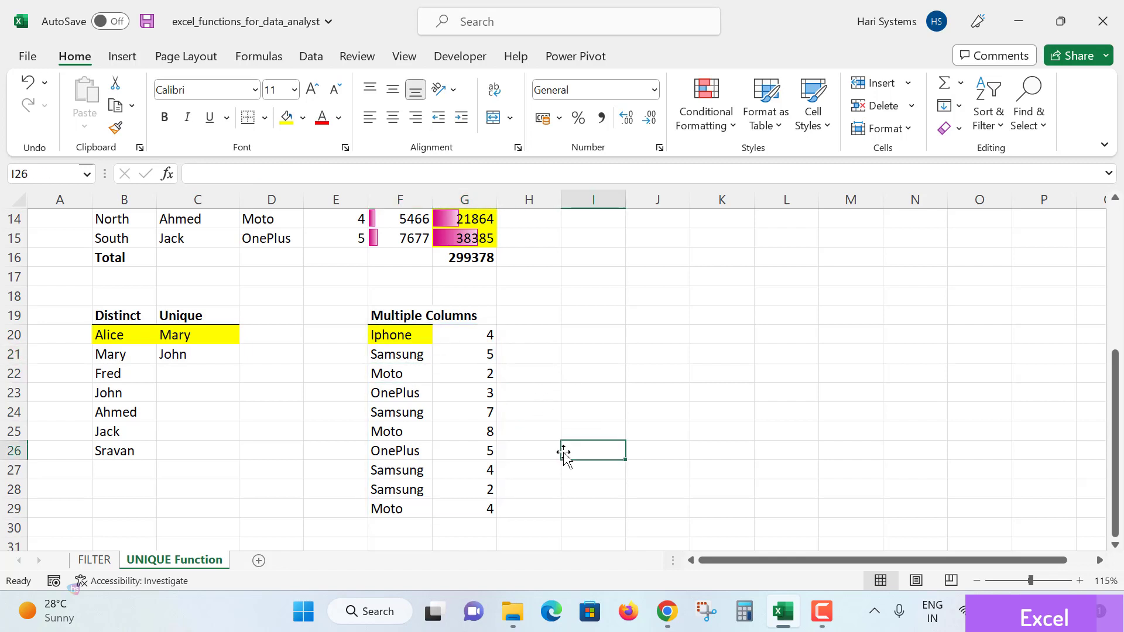
pyautogui.click(529, 390)
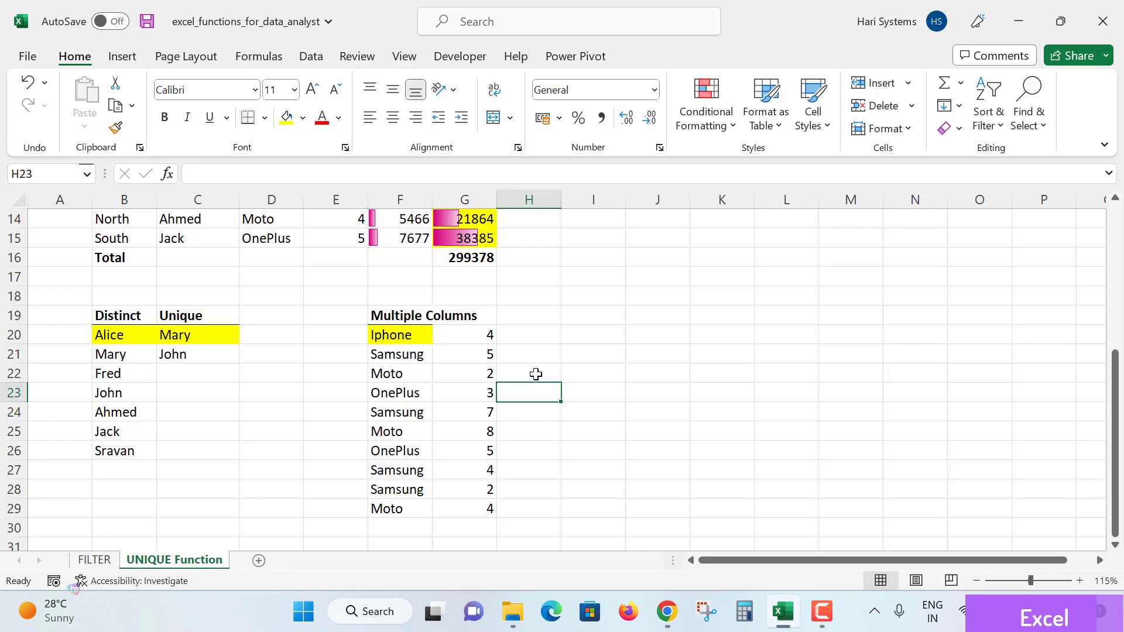
pyautogui.click(399, 336)
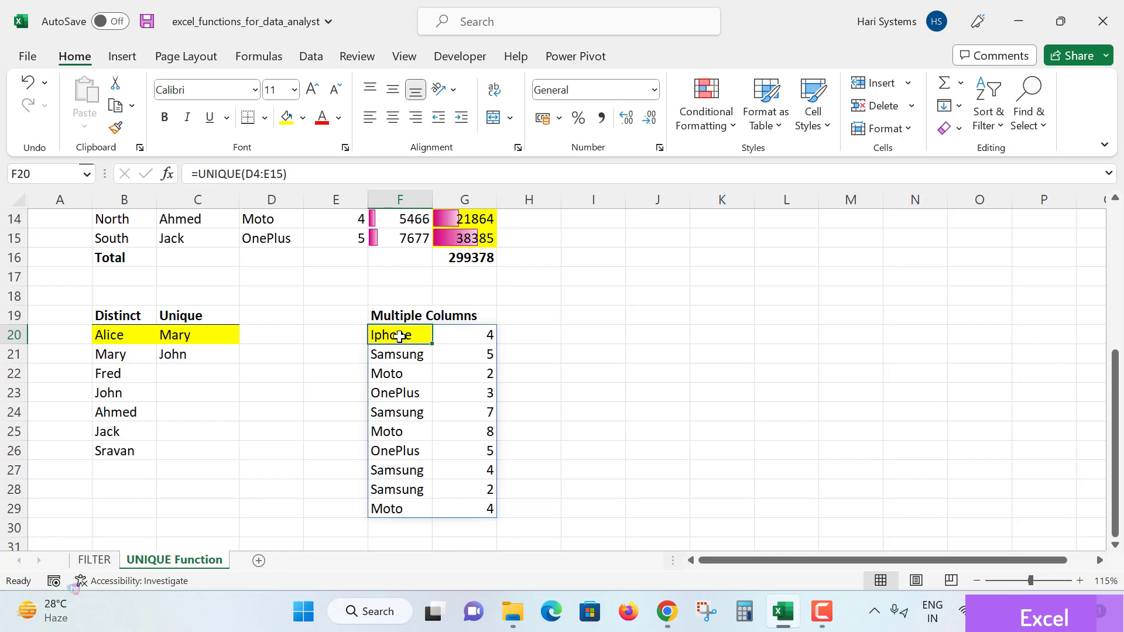
pyautogui.click(542, 333)
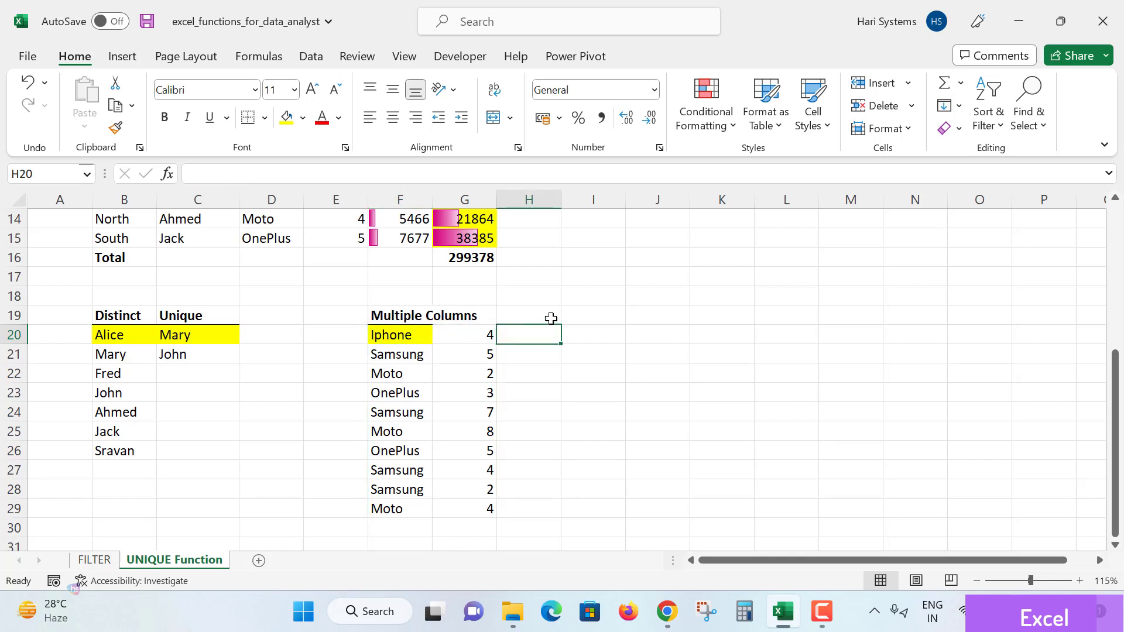